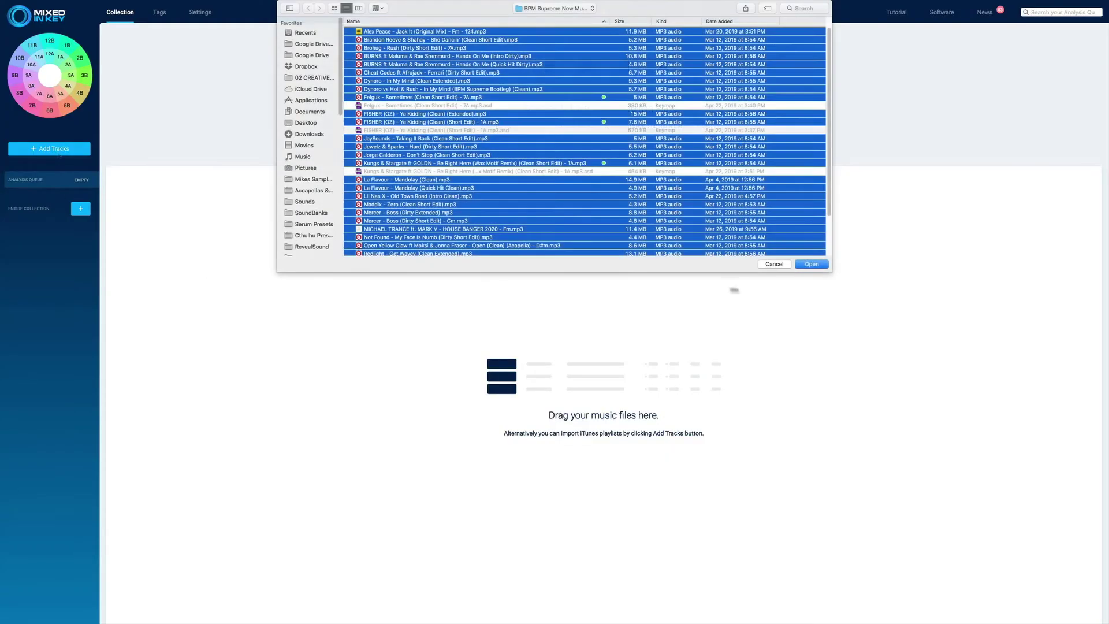
Import the selected MP3s, load Dynoro's In My Mind (Clean Extended) and jump to CUE 2
left_click(809, 264)
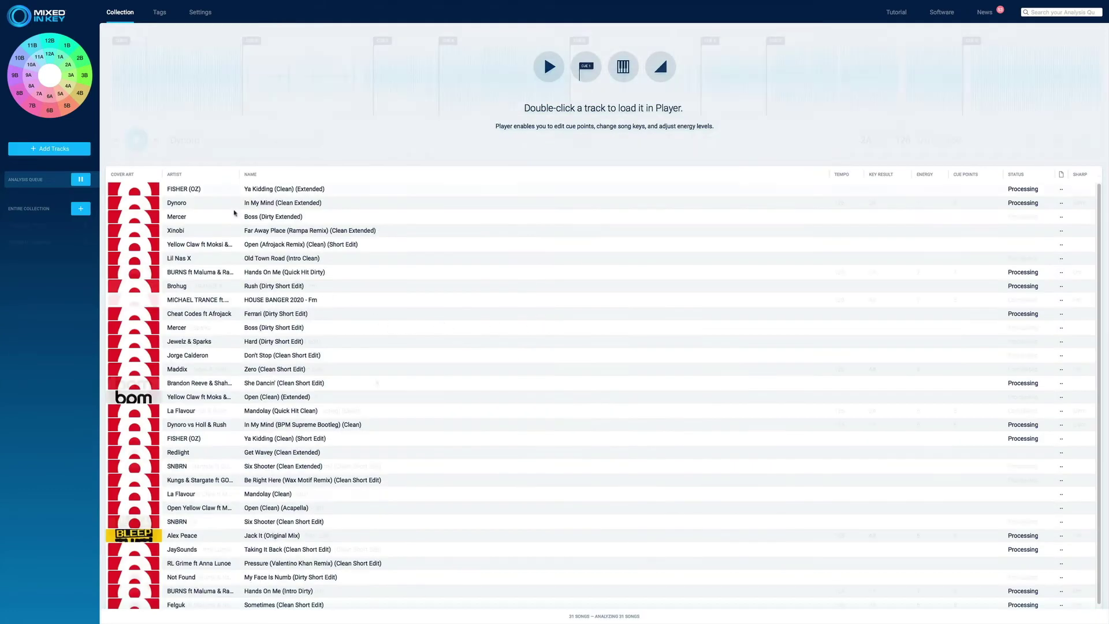
double_click(235, 205)
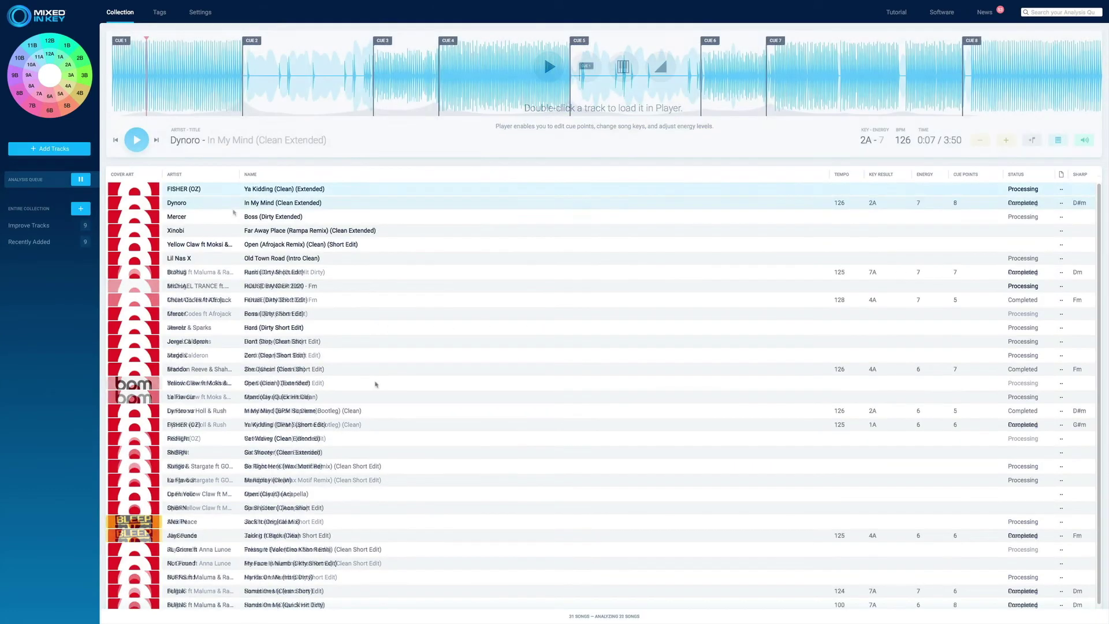
left_click(255, 42)
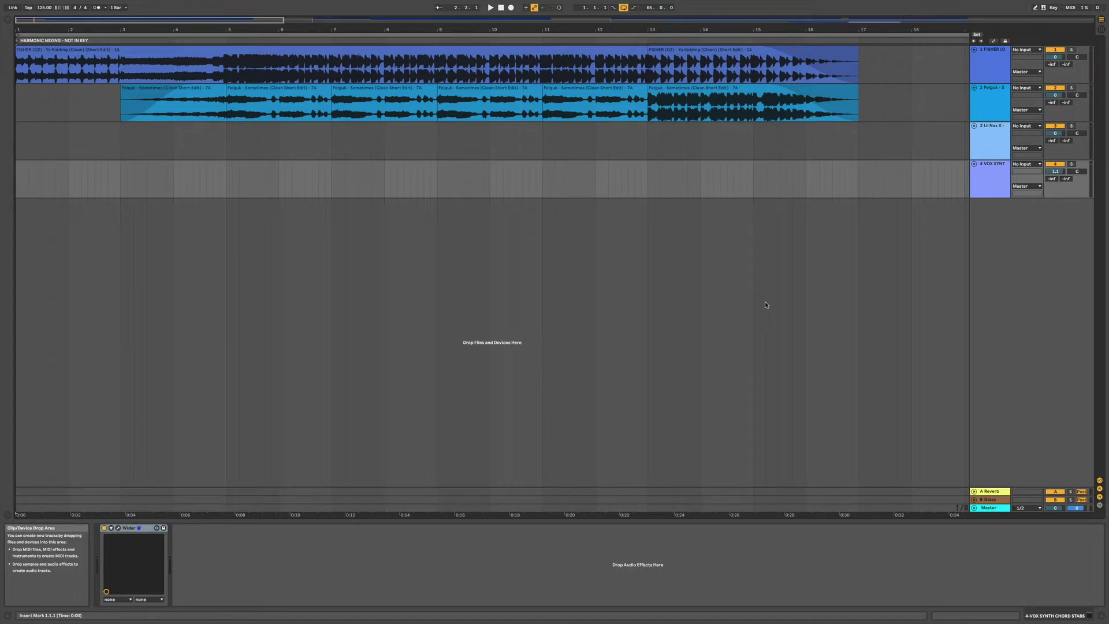
Play the out-of-key Ya Kidding and Sometimes mashup in the Not In Key section
key("space")
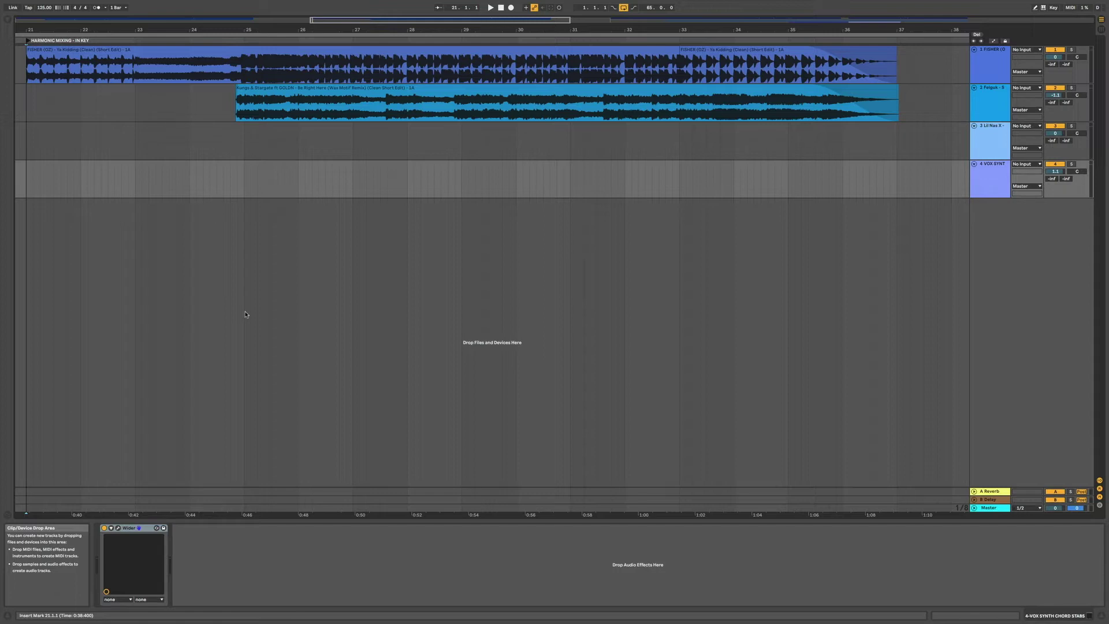
Play Ya Kidding layered with Be Right Here in the Harmonic Mixing - In Key section
key("space")
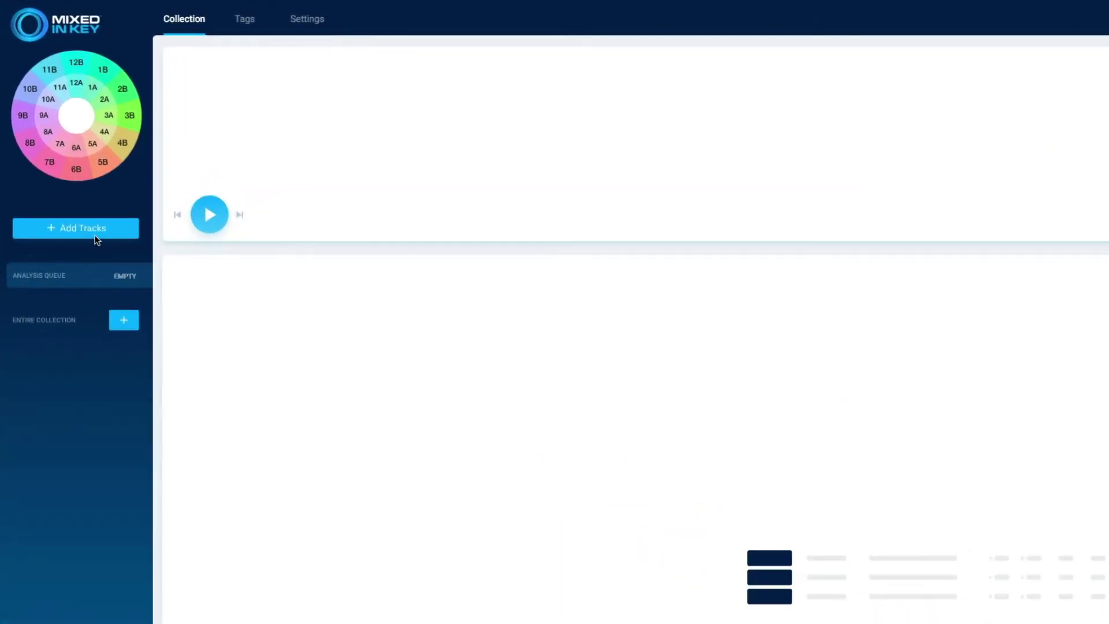
Begin adding tracks to the empty Mixed In Key collection
left_click(95, 234)
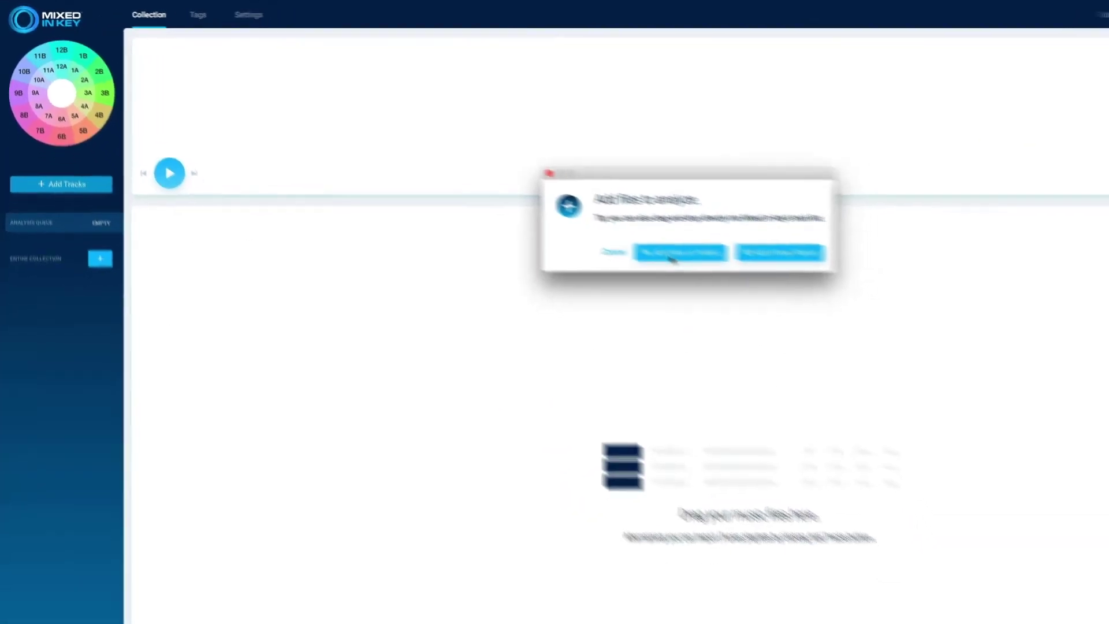
Add the Xinobi Far Away Place (Rampa Remix) MP3 via Add Files and select it after analysis
left_click(672, 258)
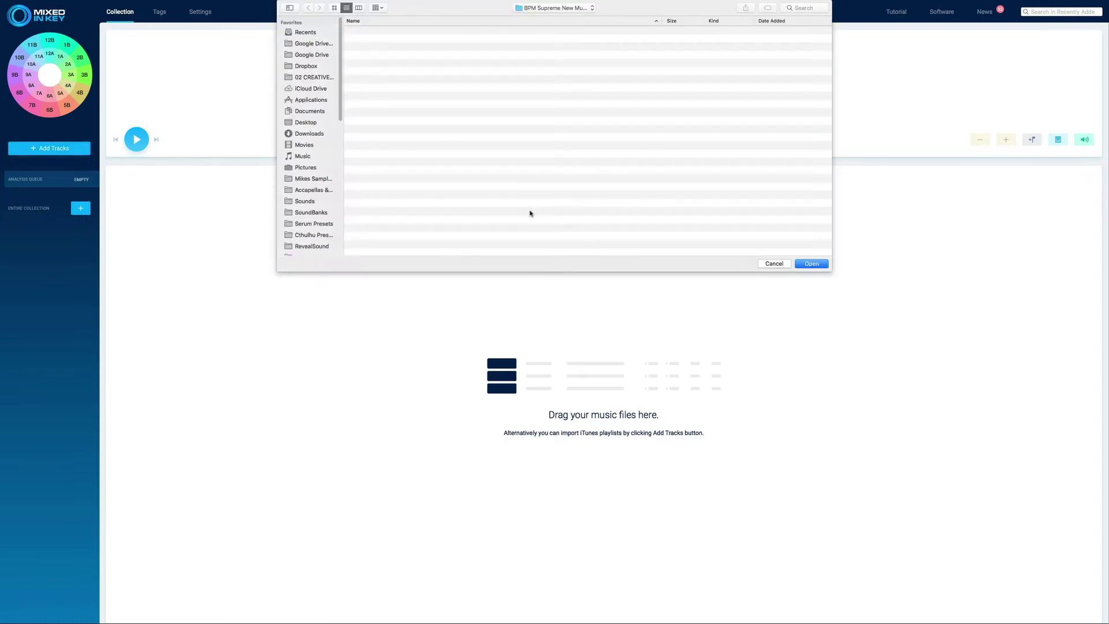
scroll(531, 214, "down", 5)
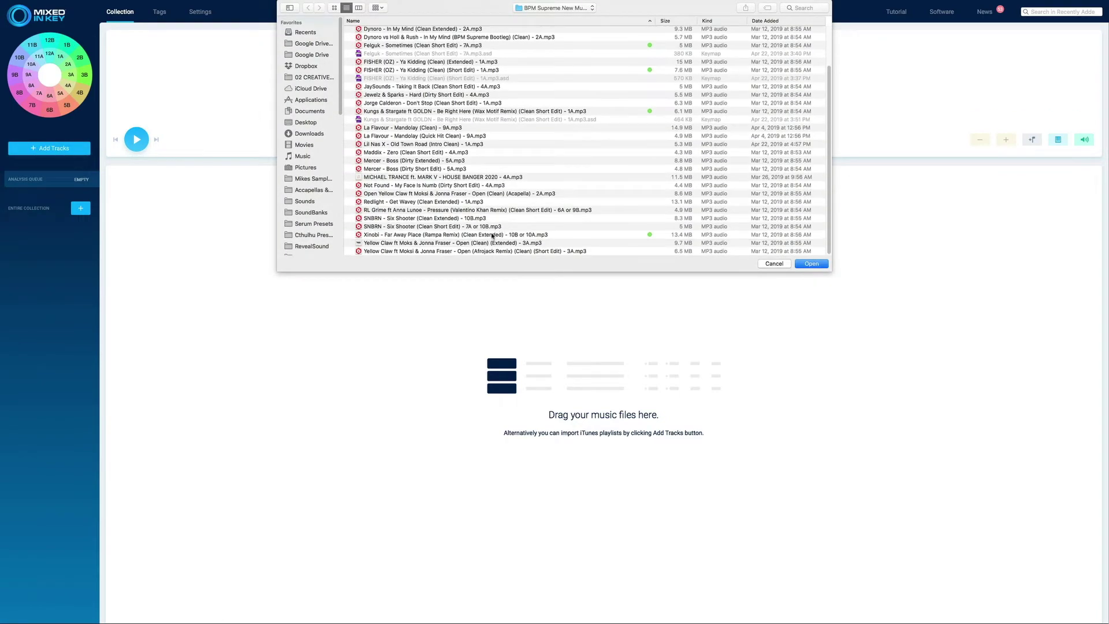
left_click(493, 236)
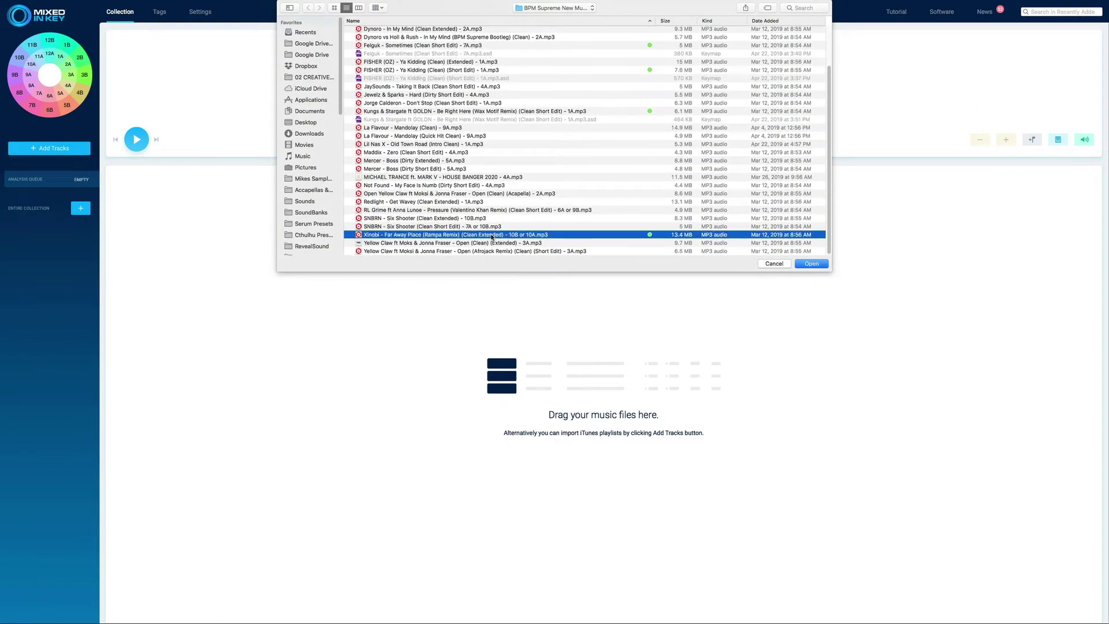
left_click(811, 263)
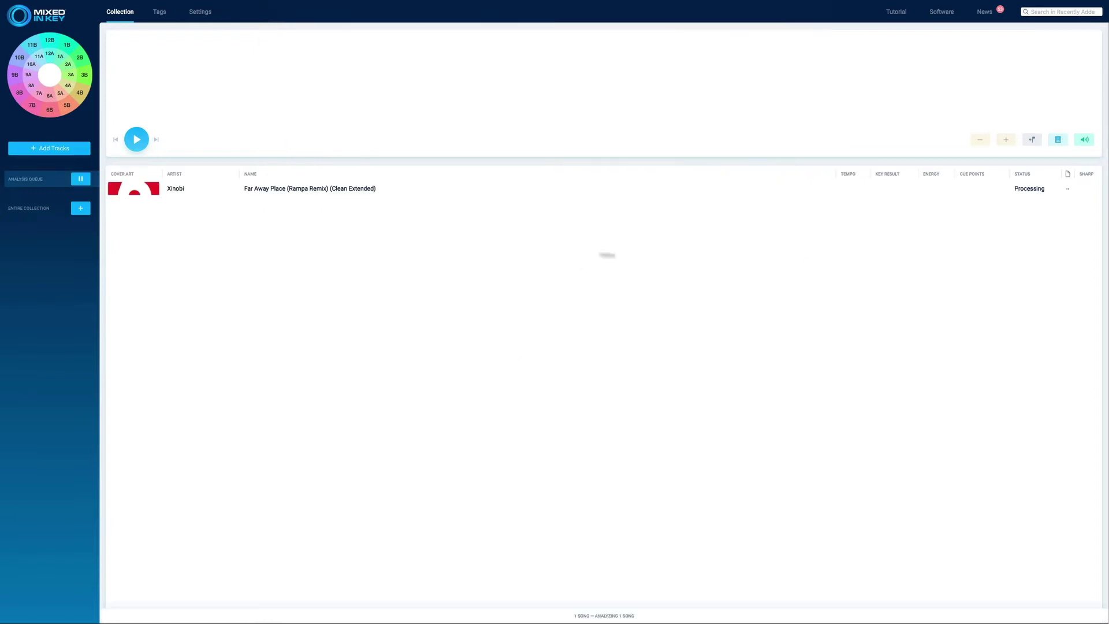
left_click(271, 190)
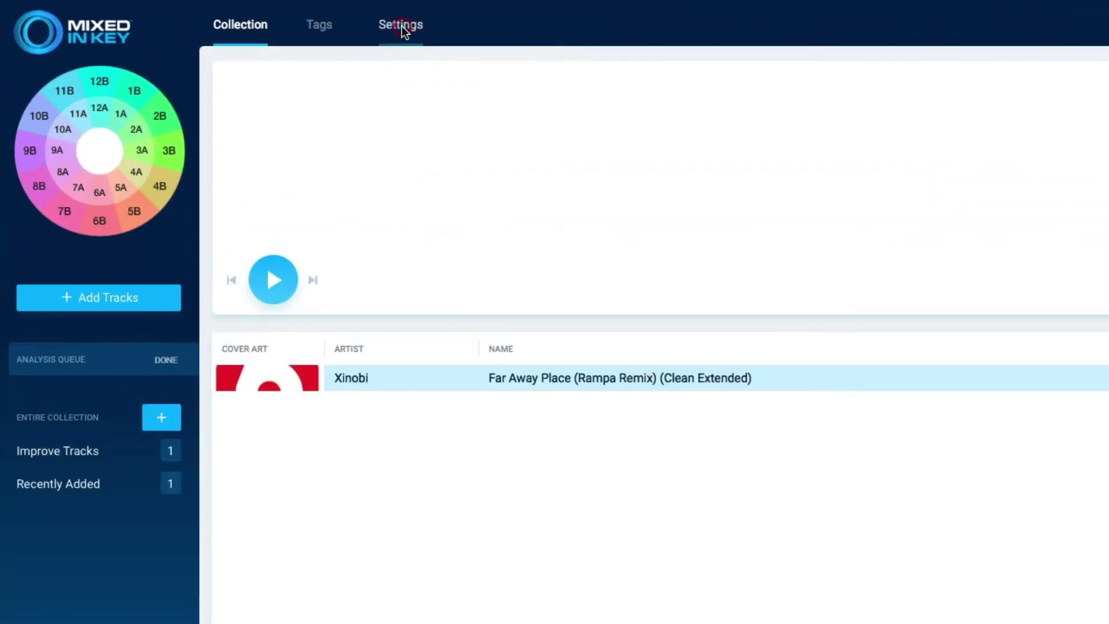
Set Primary Key Notation to Sharps in Settings, then browse the renaming, cue-export and tag pages
left_click(311, 20)
left_click(75, 276)
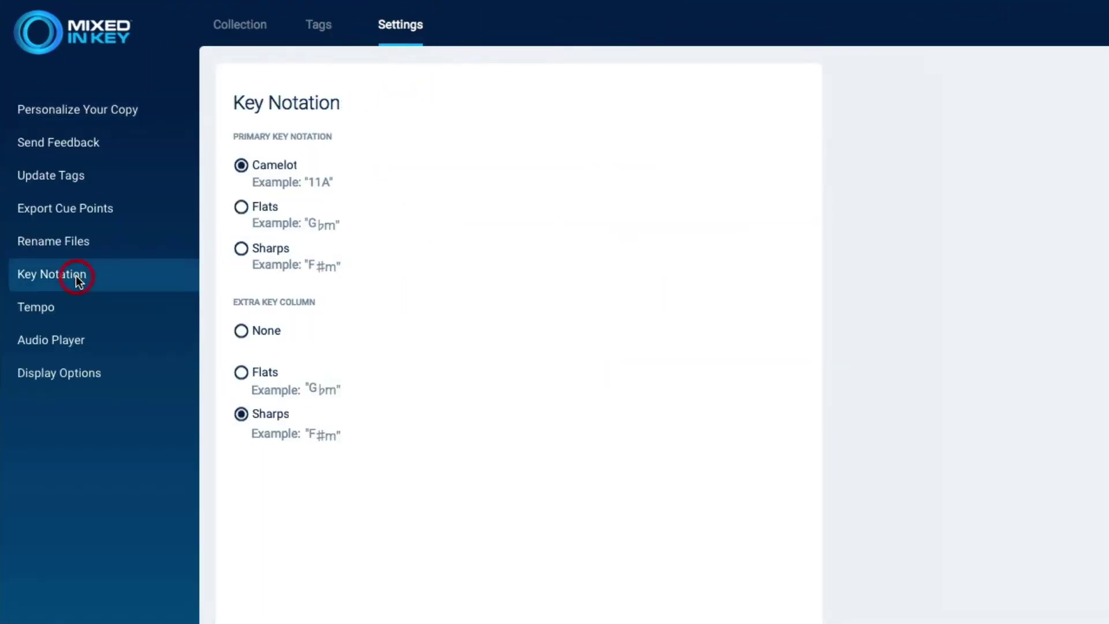
left_click(239, 250)
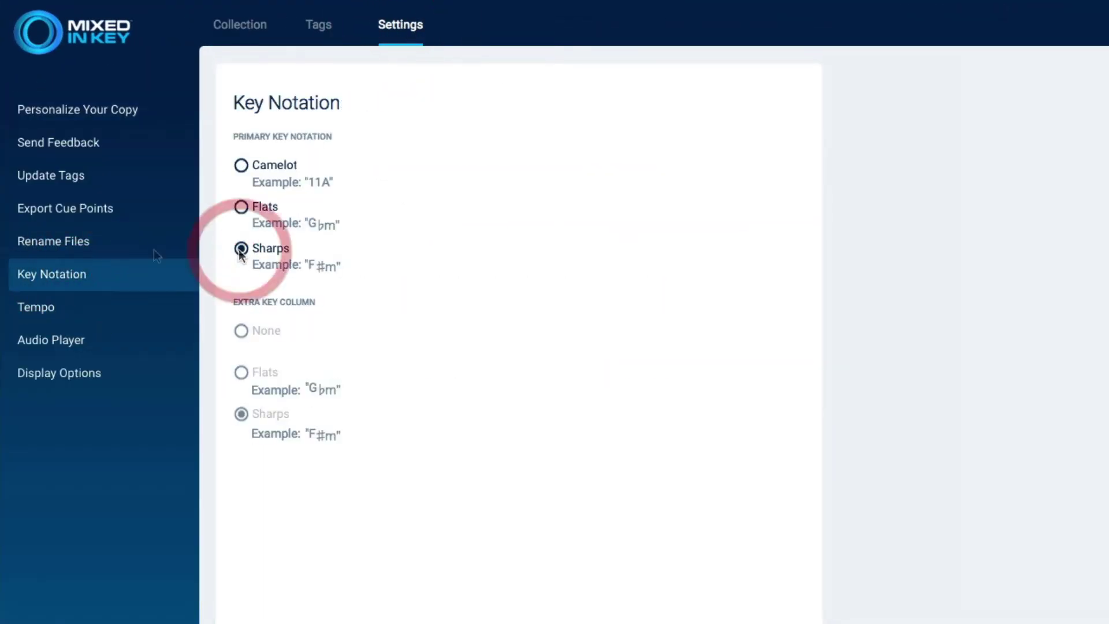
left_click(153, 250)
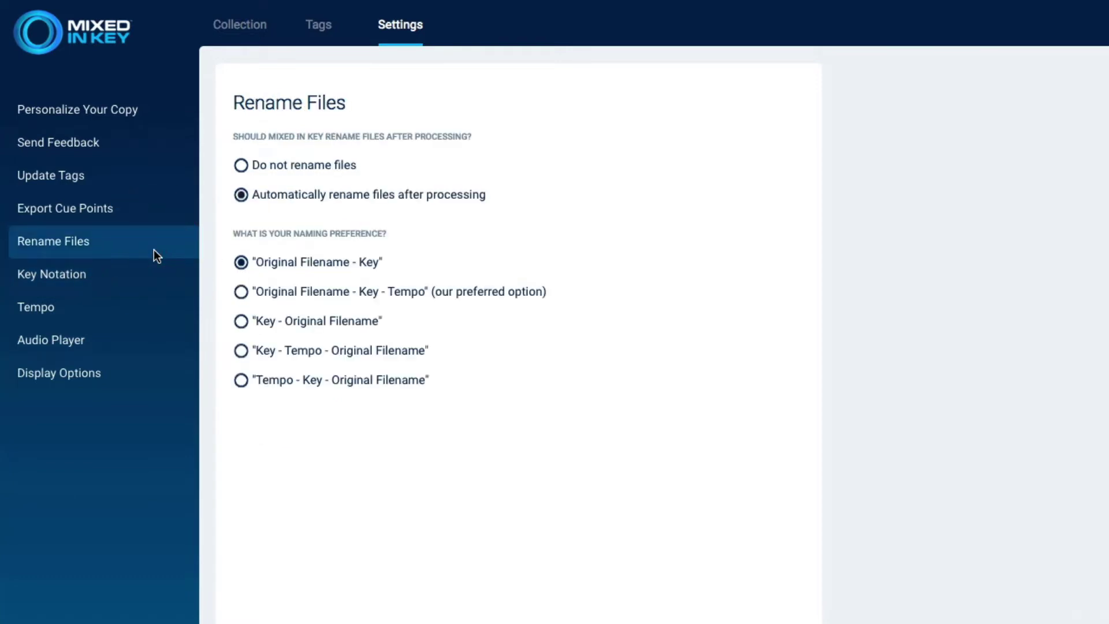
left_click(149, 212)
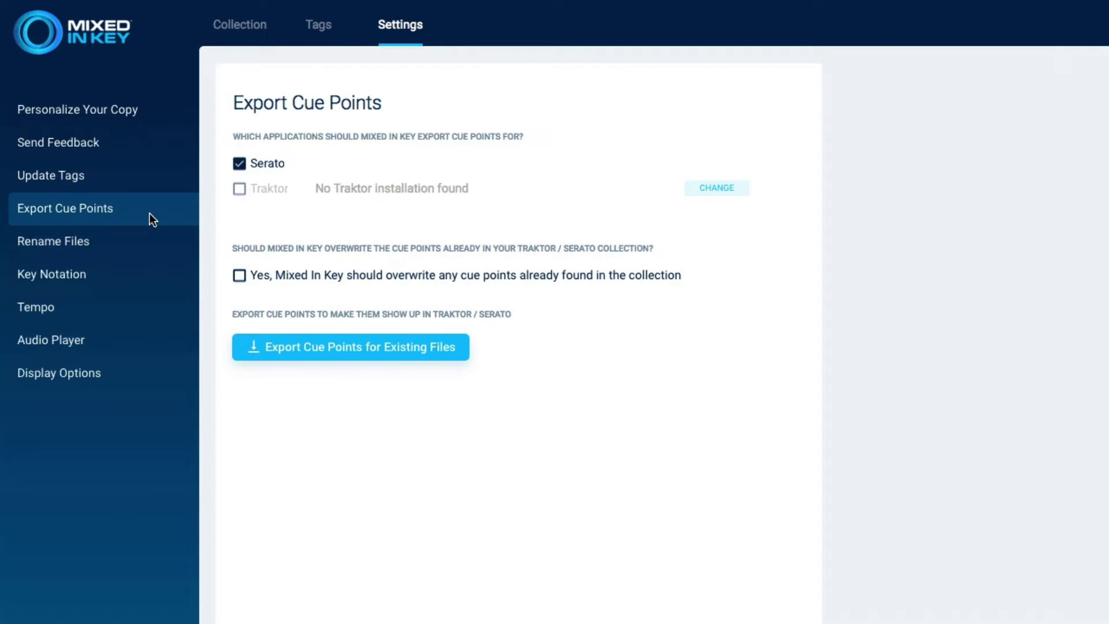
left_click(140, 185)
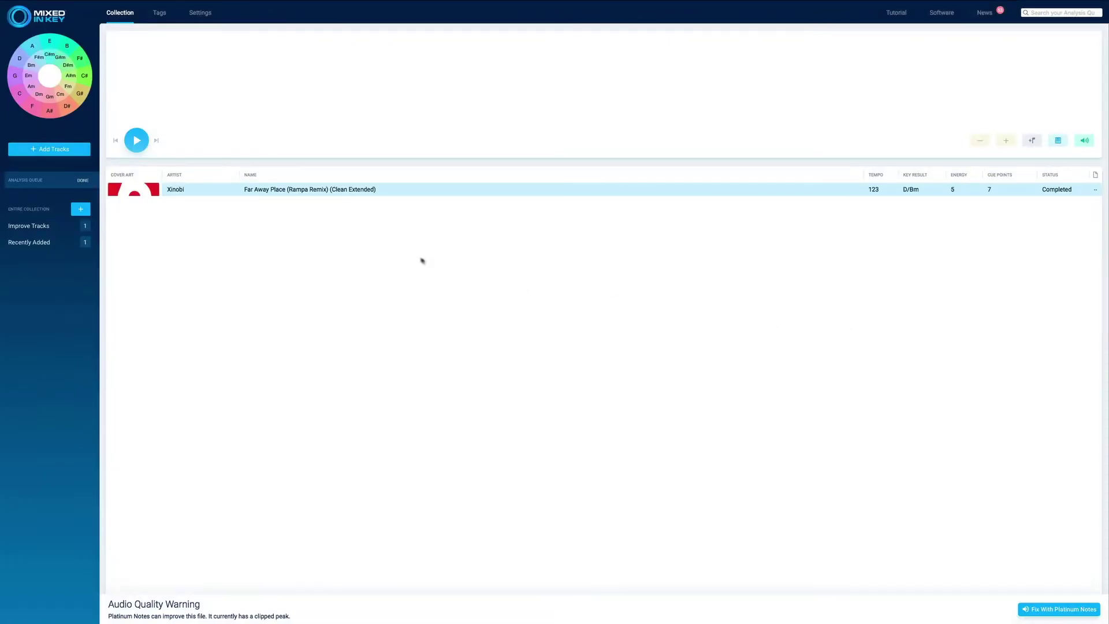
Play the Xinobi track in the player, then stop it
mouse_move(271, 195)
double_click(268, 192)
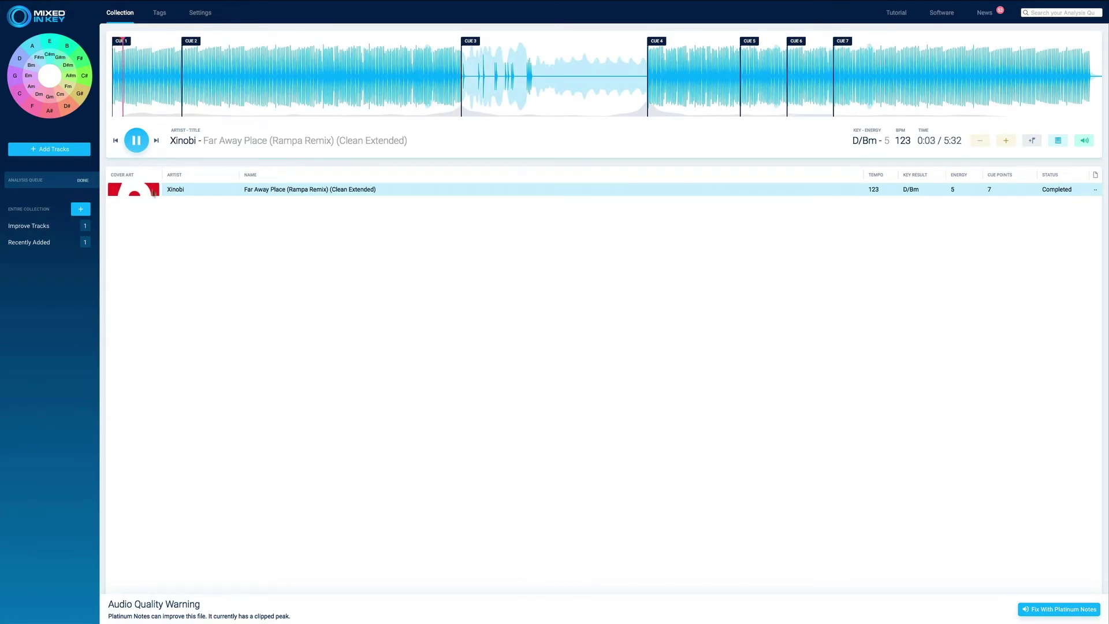
left_click(137, 141)
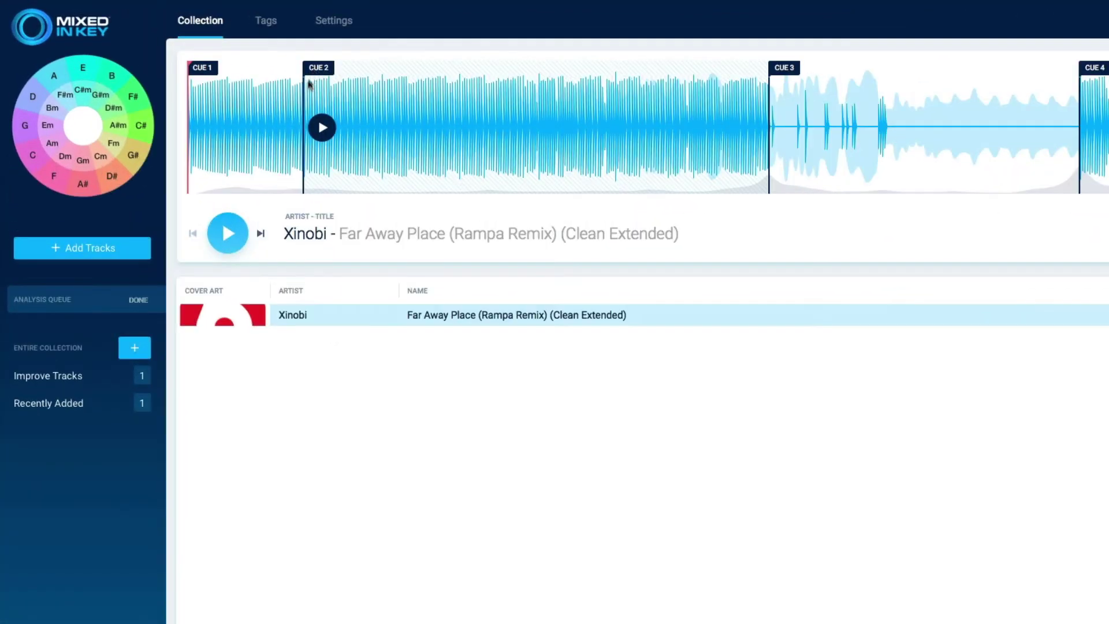
Delete the second cue point and add a new CUE 2 dragged later in the track
right_click(303, 102)
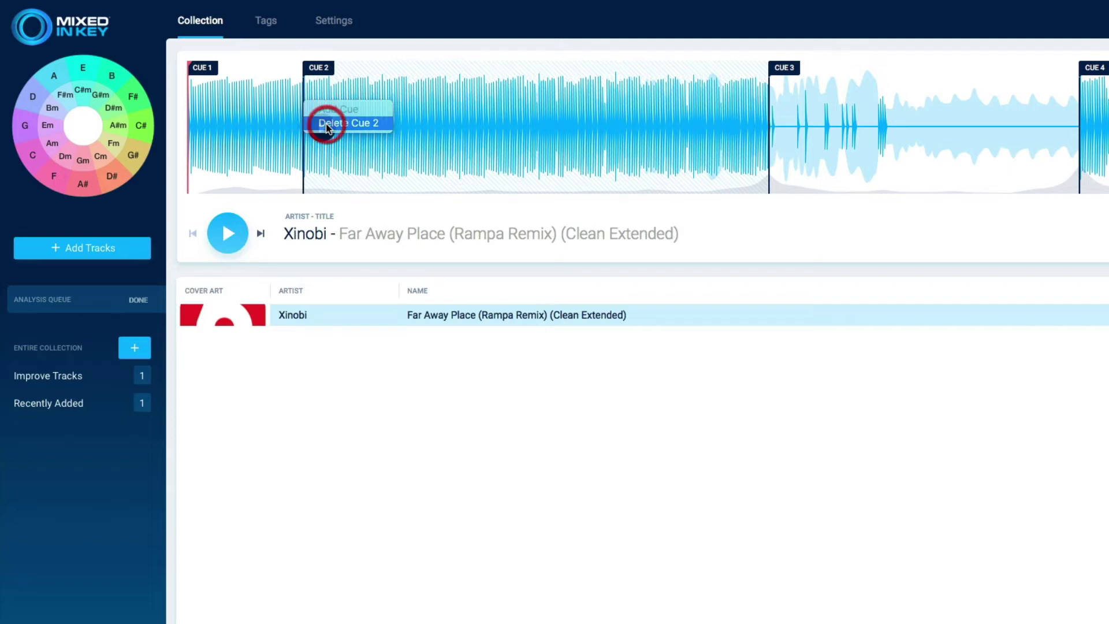
left_click(326, 124)
right_click(321, 122)
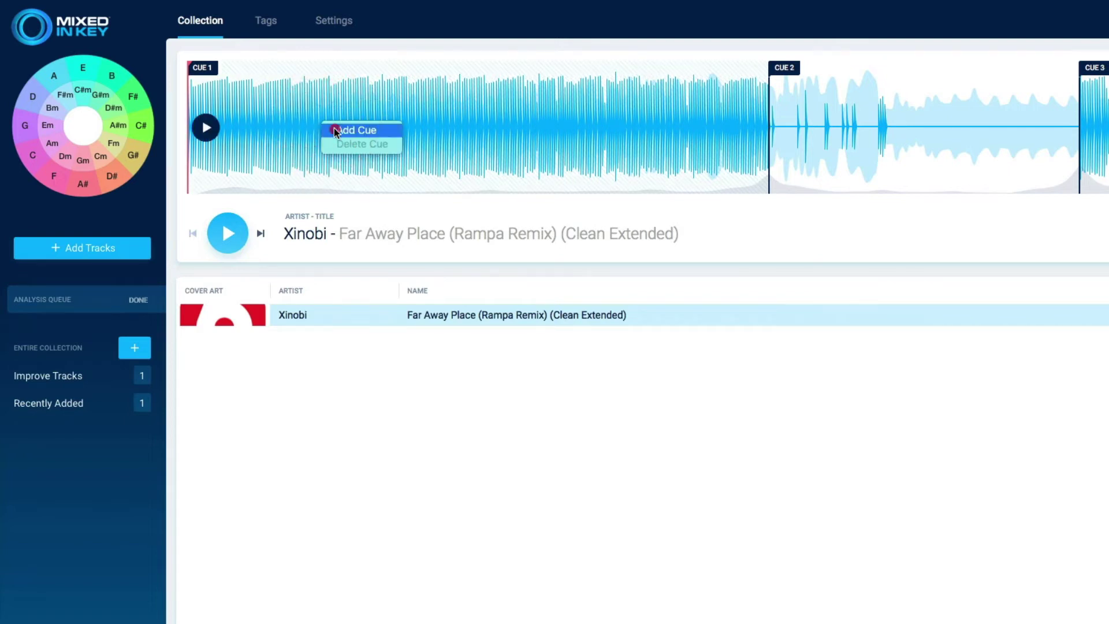
left_click(335, 130)
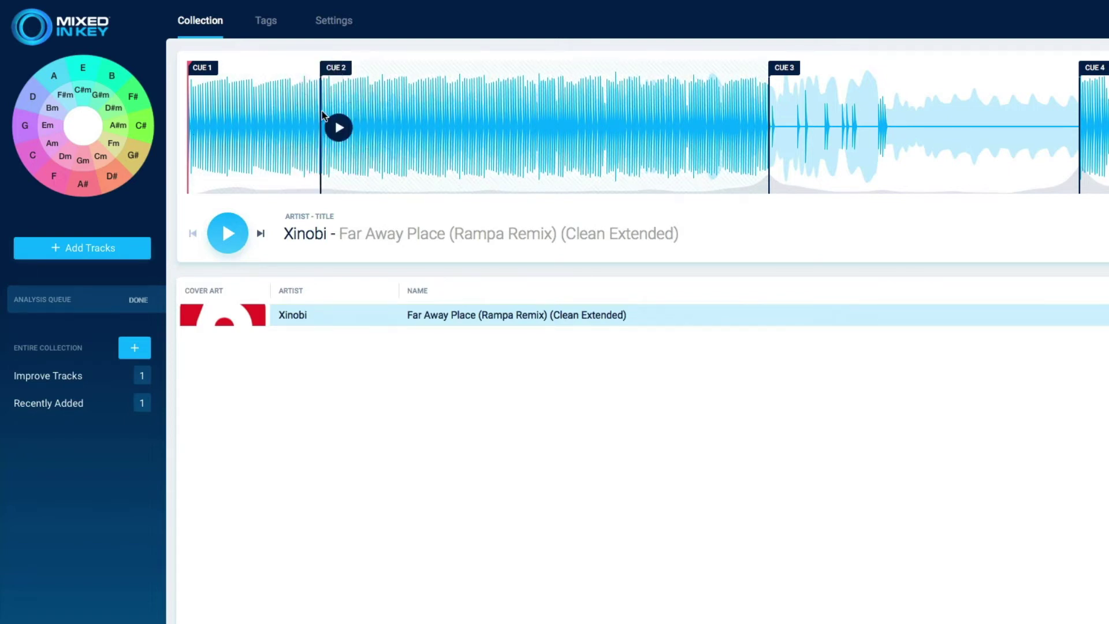
left_click_drag(322, 107, 551, 107)
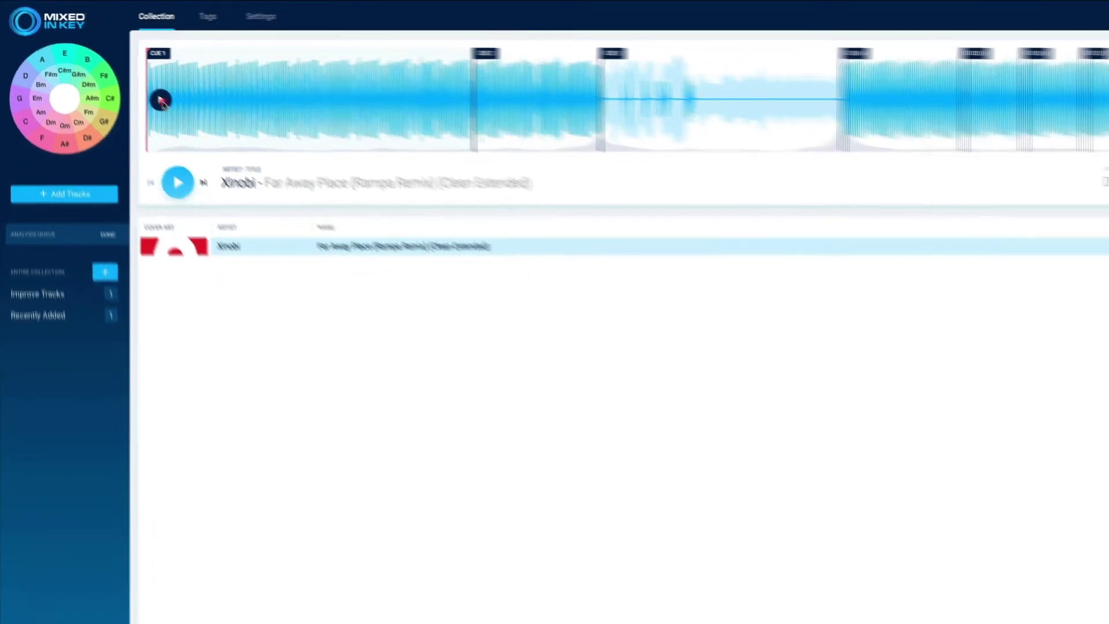
Play the track from the start, jumping to Cue 2 and then Cue 3
left_click(208, 130)
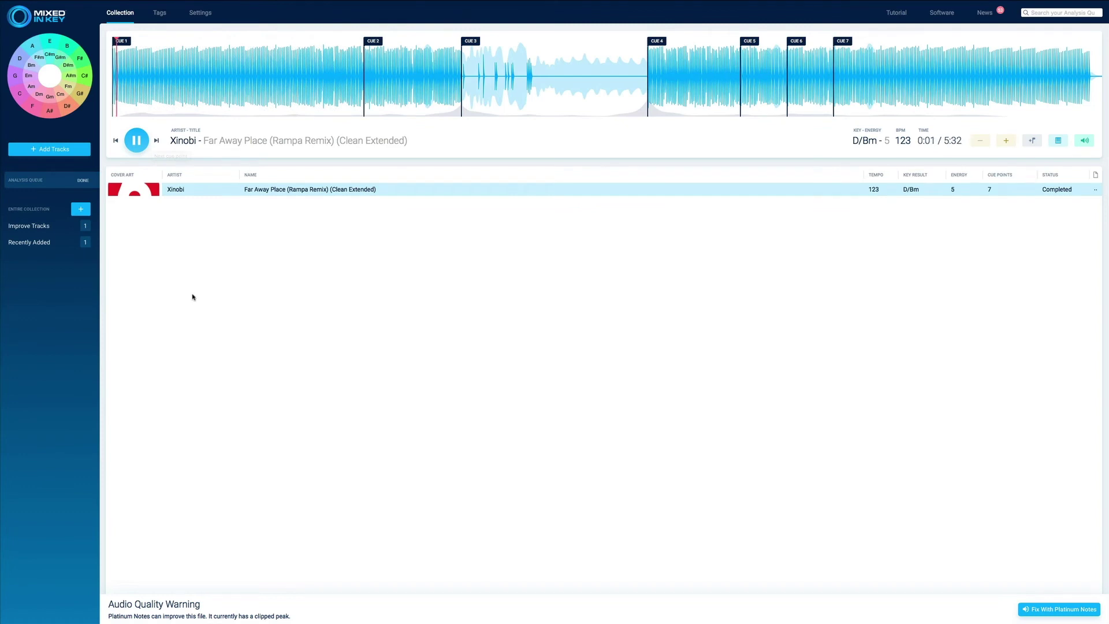
key("2")
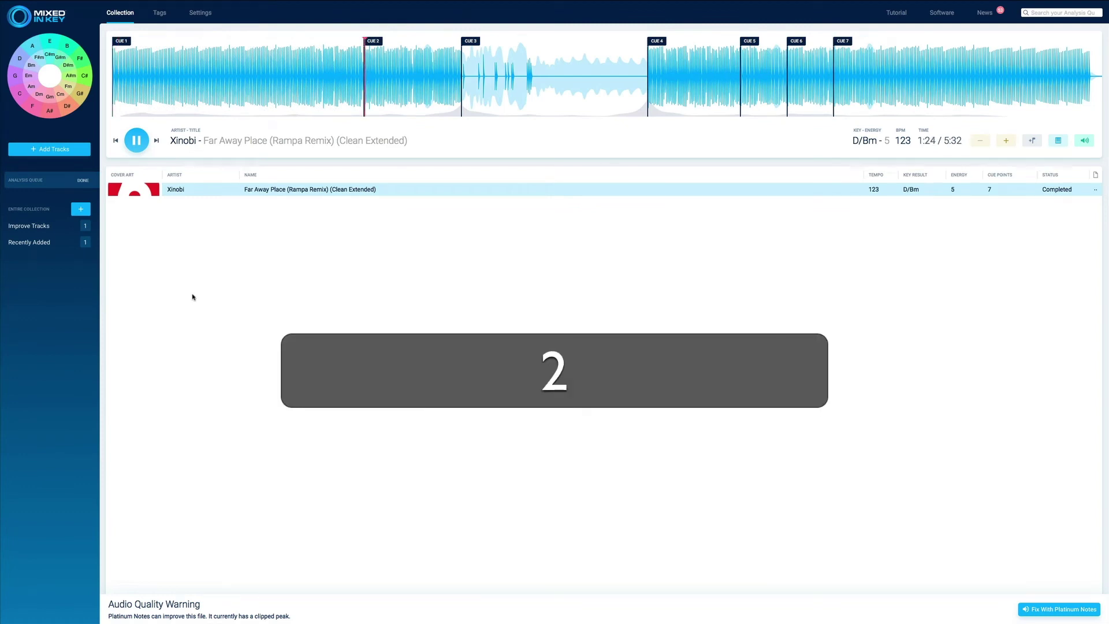
key("3")
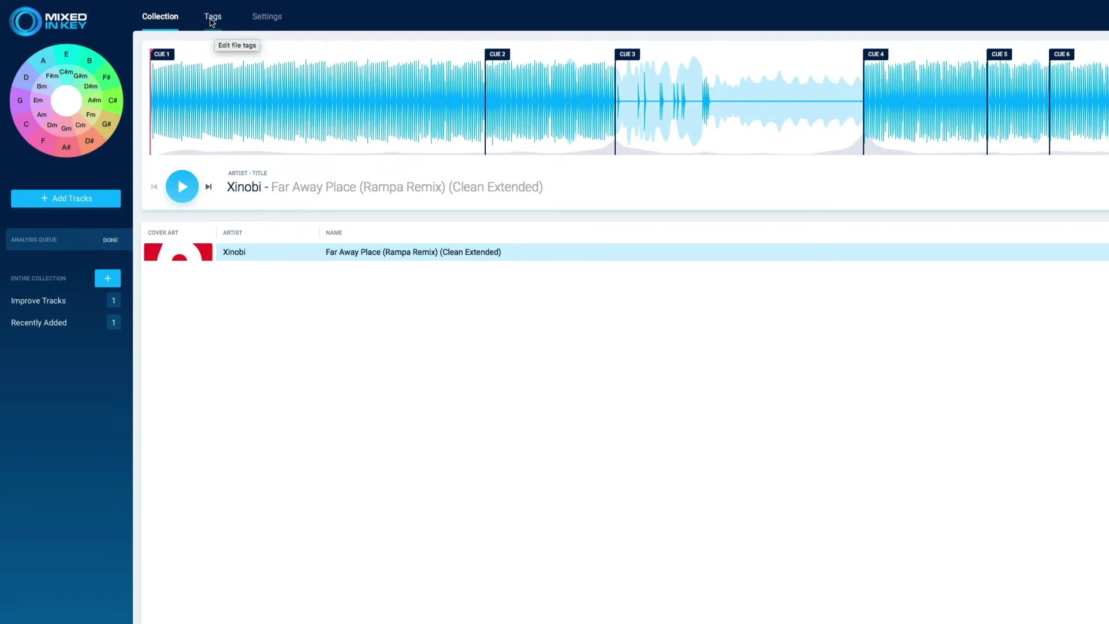
On the Tags page, replace 'Deep House' with 'Deep House Opener' everywhere and widen the Genre column
left_click(211, 21)
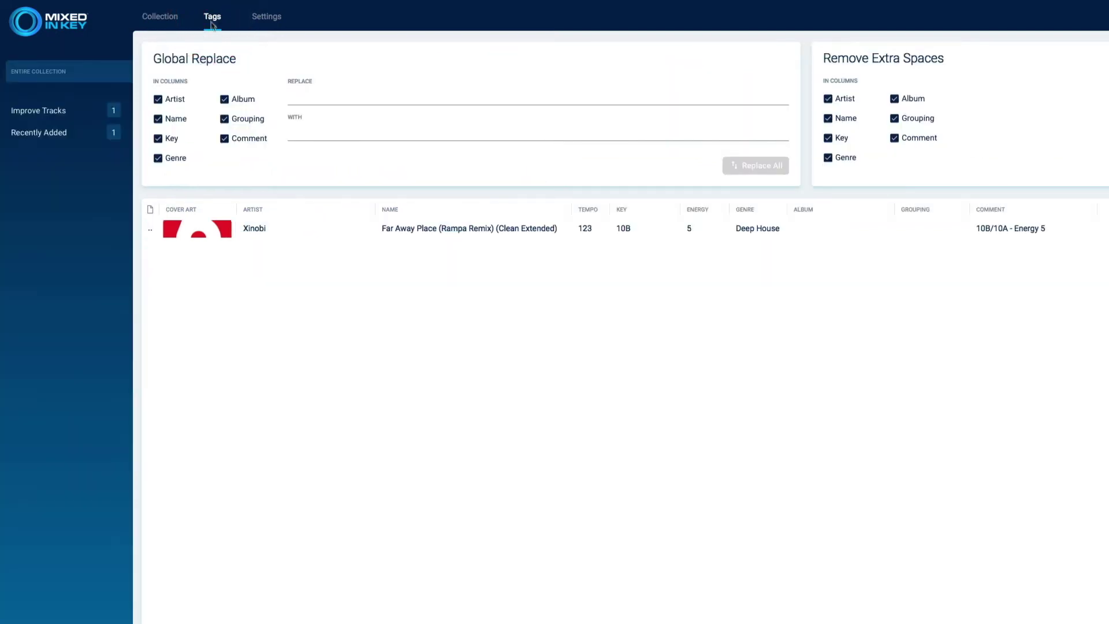
left_click(290, 95)
type("Deep House")
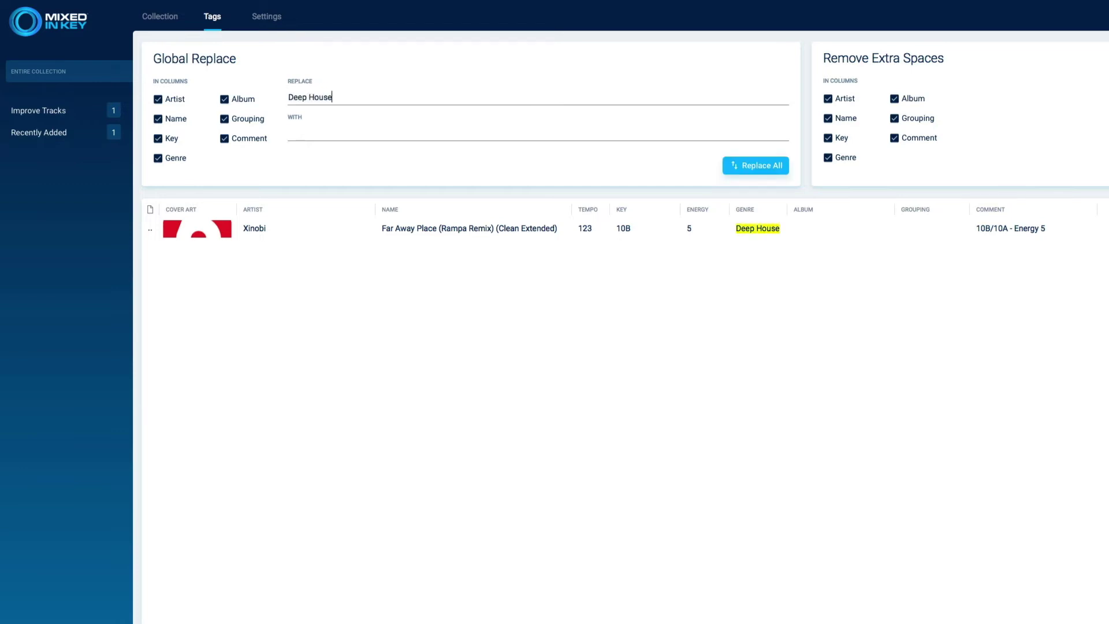
left_click(292, 133)
type("Deep House Opener")
left_click(760, 169)
left_click_drag(787, 214, 835, 218)
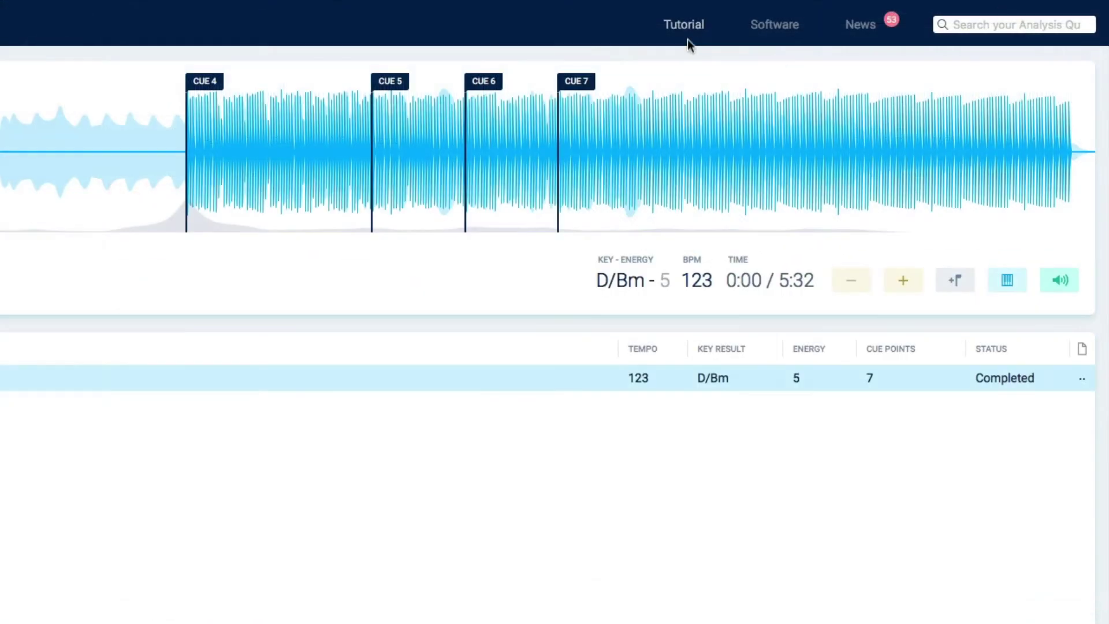
Follow the Tutorial link and scroll through the mixedinkey.com community News page
left_click(688, 25)
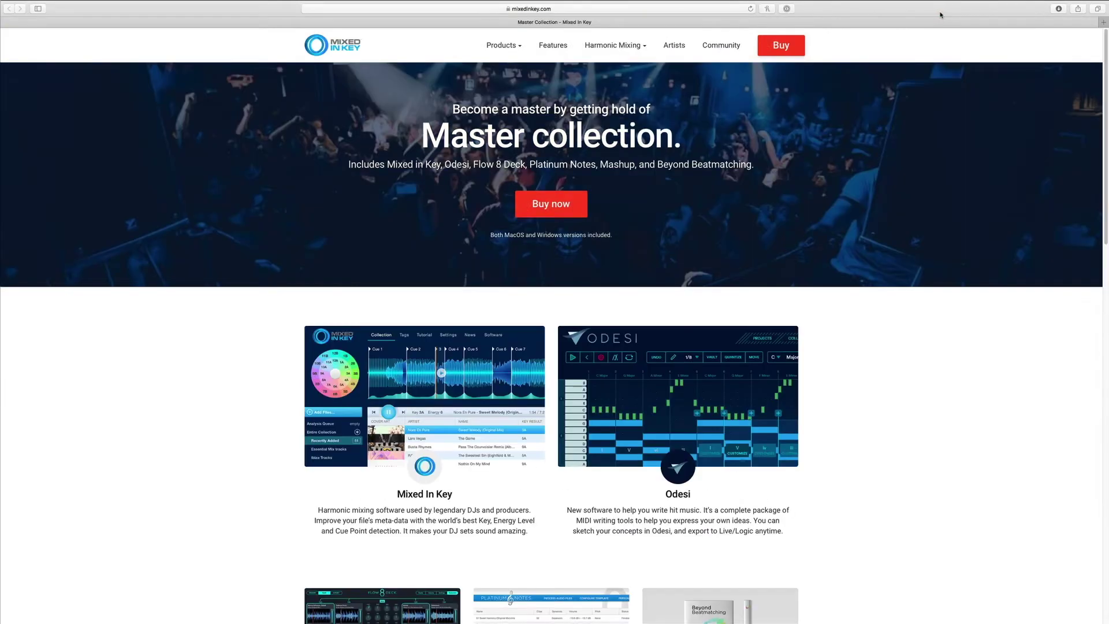
scroll(936, 128, "down", 4)
scroll(936, 128, "down", 10)
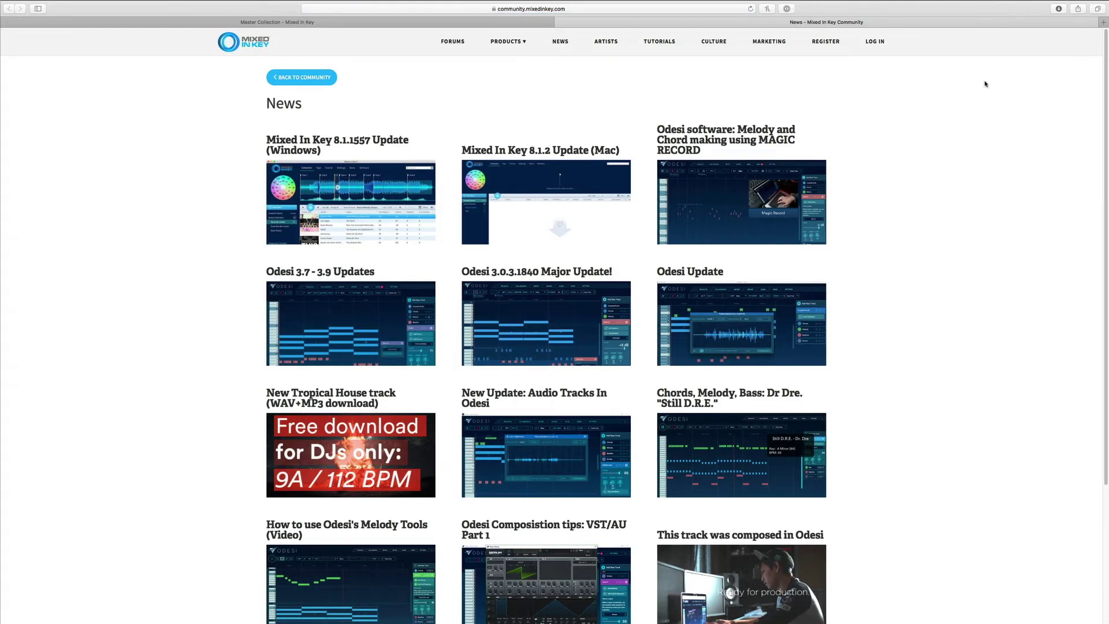
scroll(985, 84, "down", 2)
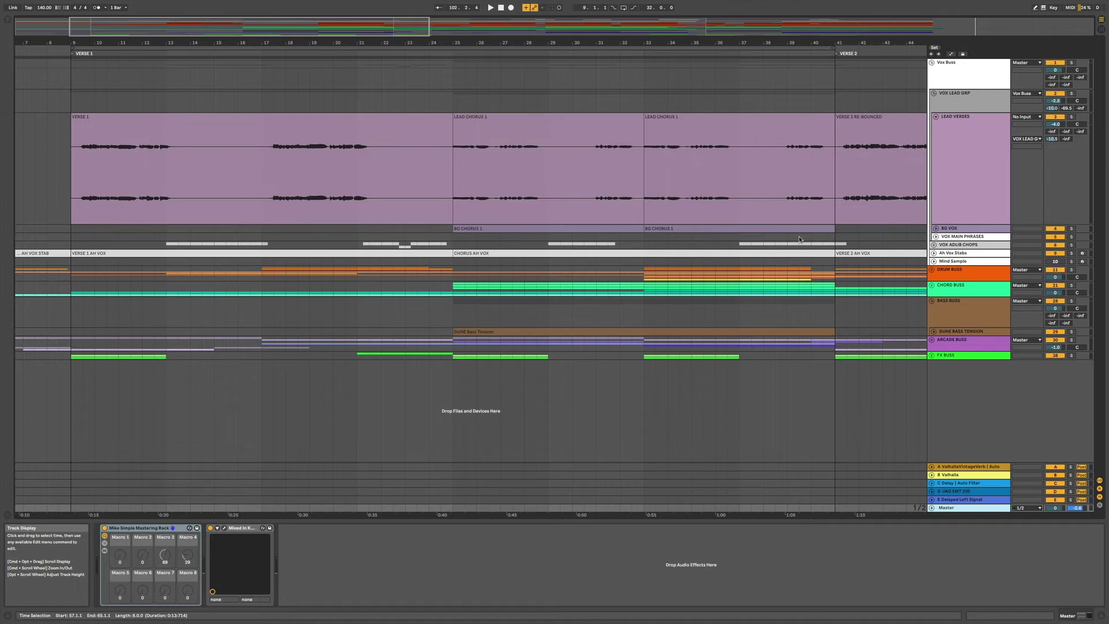
Show the Mixed In Key Studio device window on the master track, reading F# Major / D# Minor
left_click(225, 528)
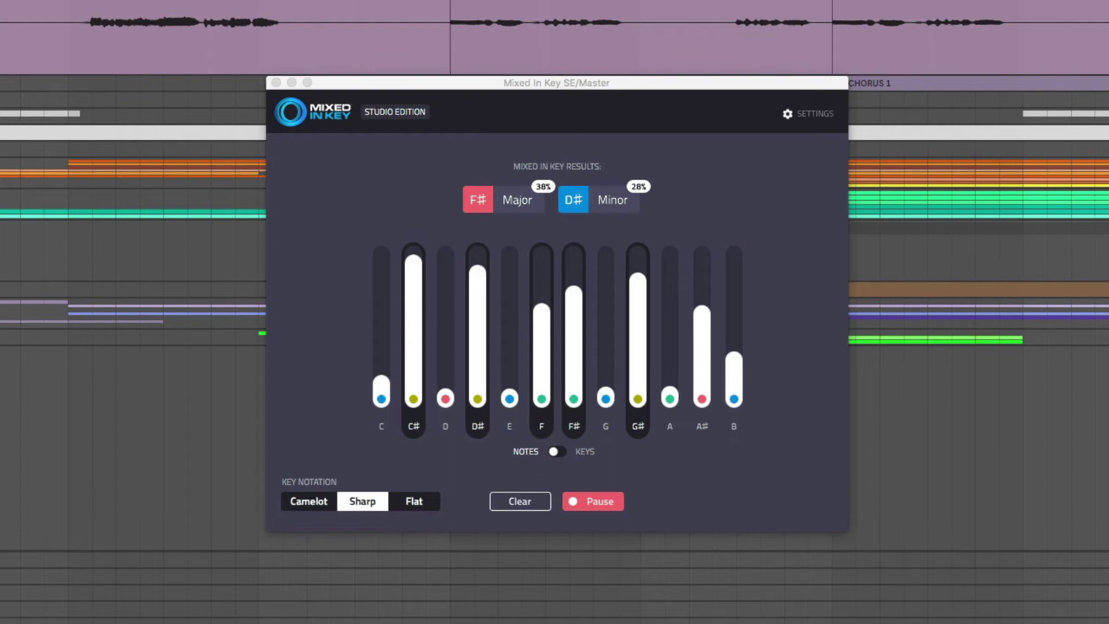
Switch Key Notation from Camelot through Sharp to Flat note names
left_click(311, 503)
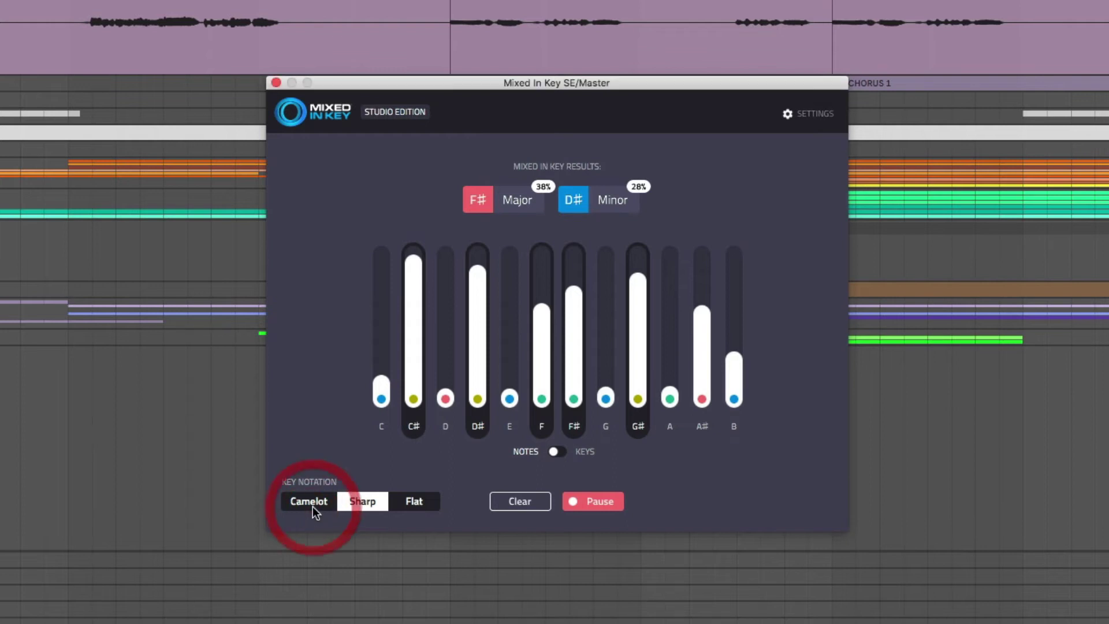
left_click(363, 504)
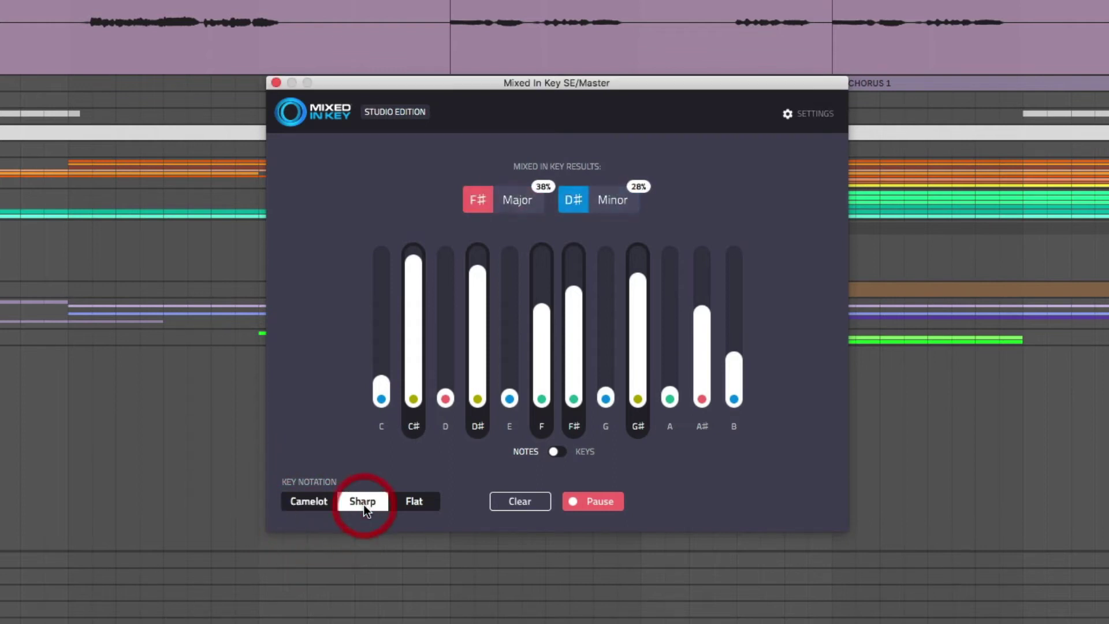
left_click(424, 504)
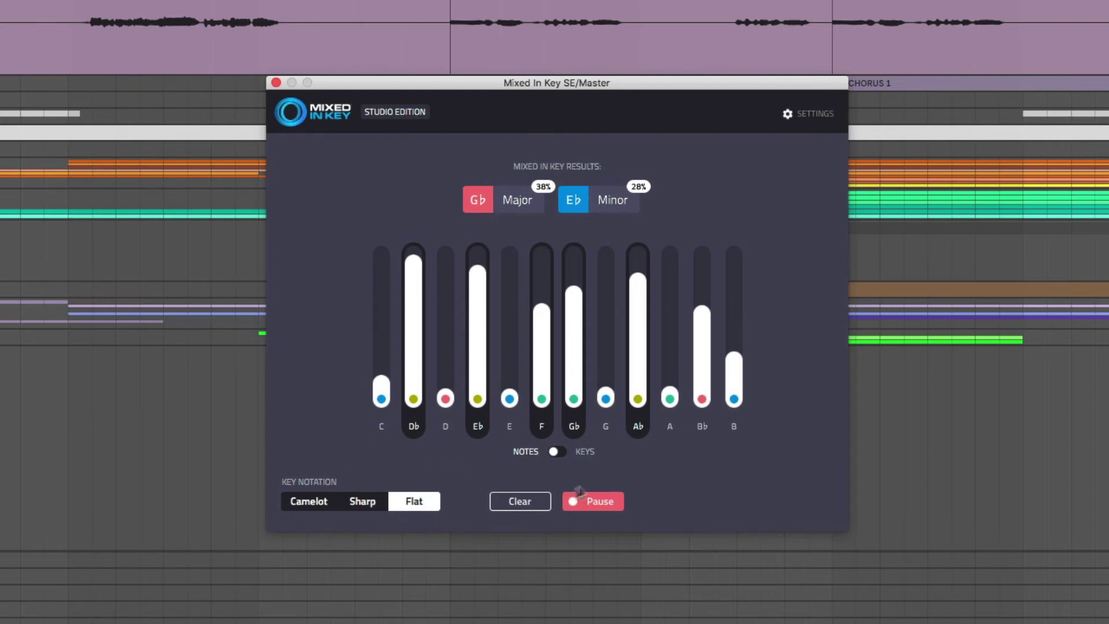
Flip the Notes/Keys view and back, then clear results to None and pause detection
left_click(554, 452)
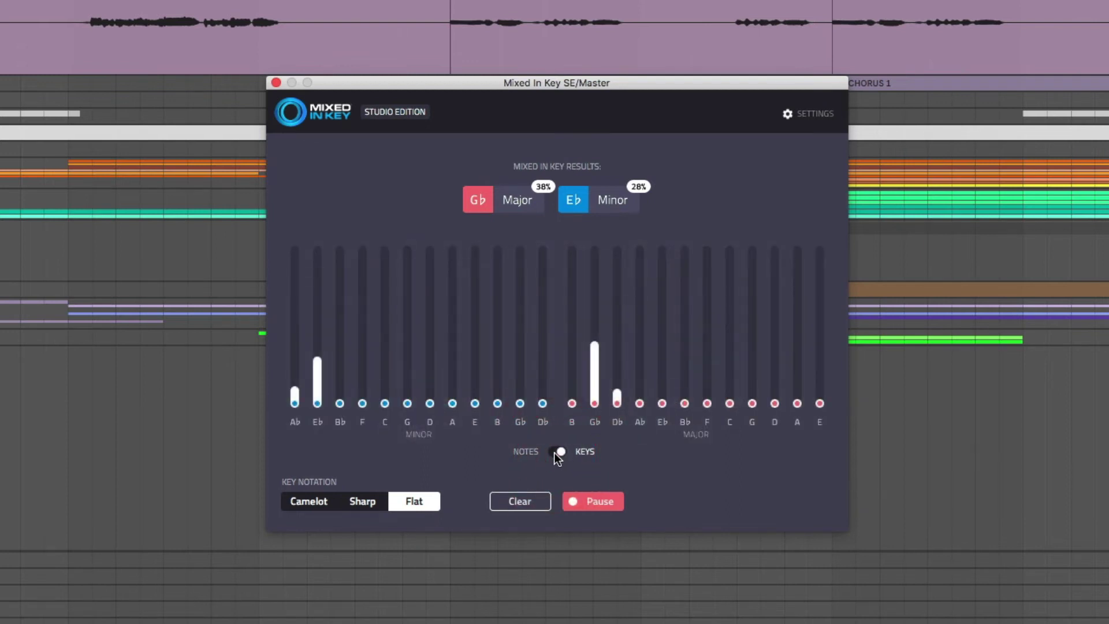
left_click(554, 453)
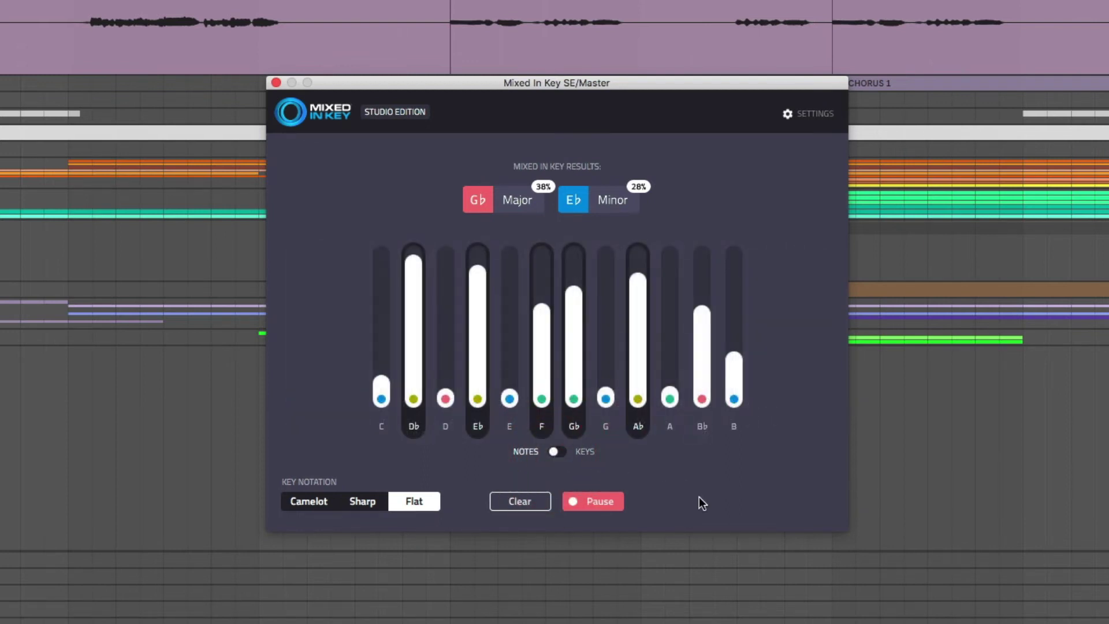
left_click(504, 505)
left_click(604, 501)
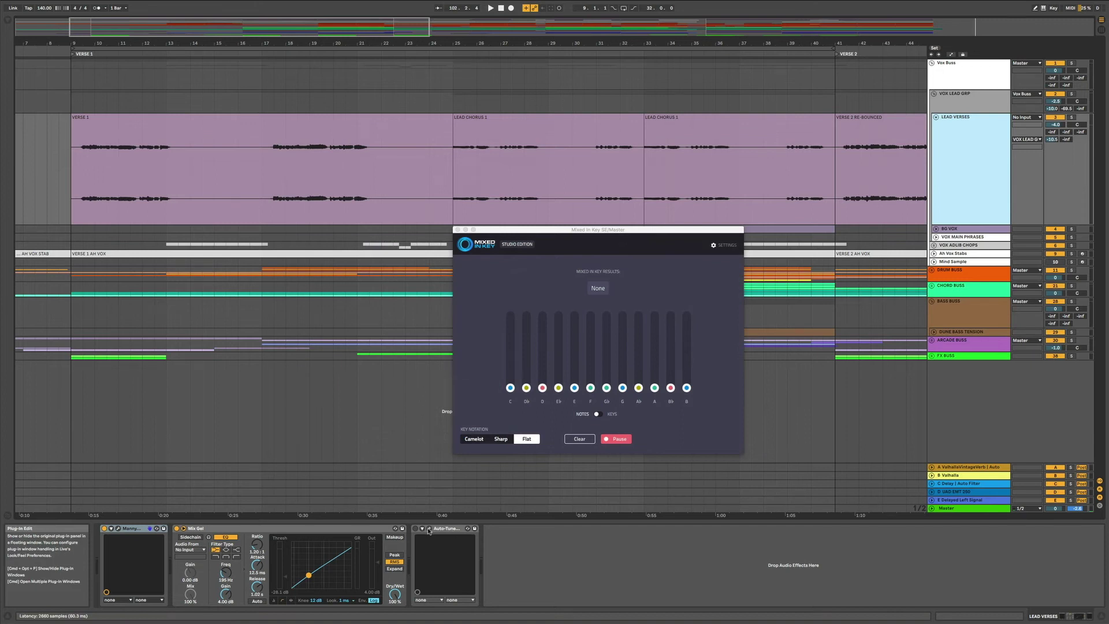
Open the Auto-Tune 8 window on the Lead Verses track and keep its key at C
left_click(428, 531)
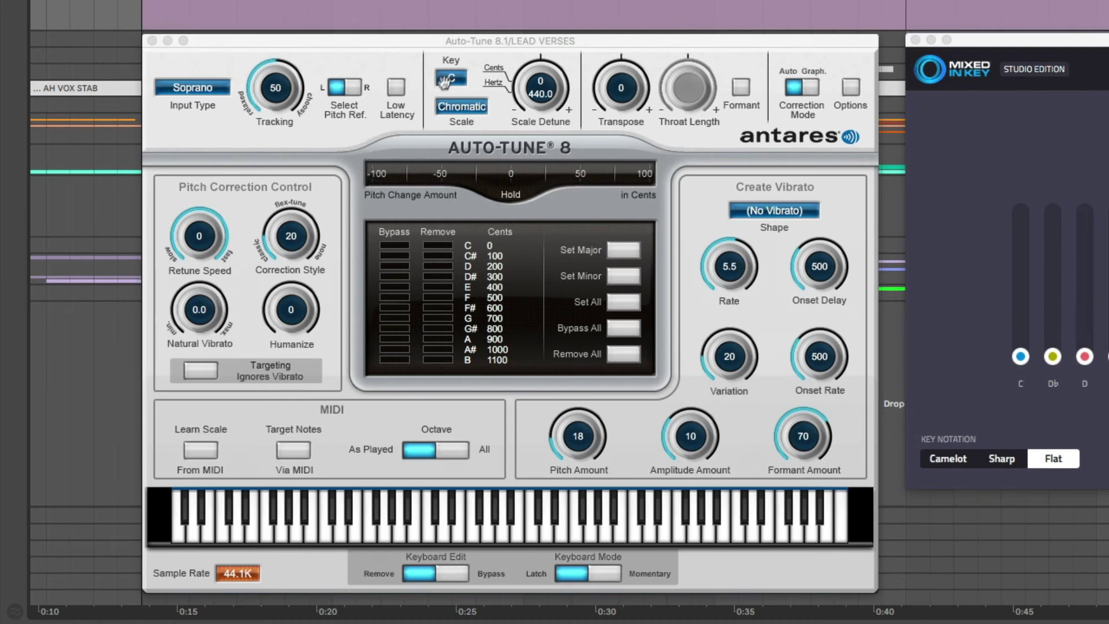
left_click(459, 80)
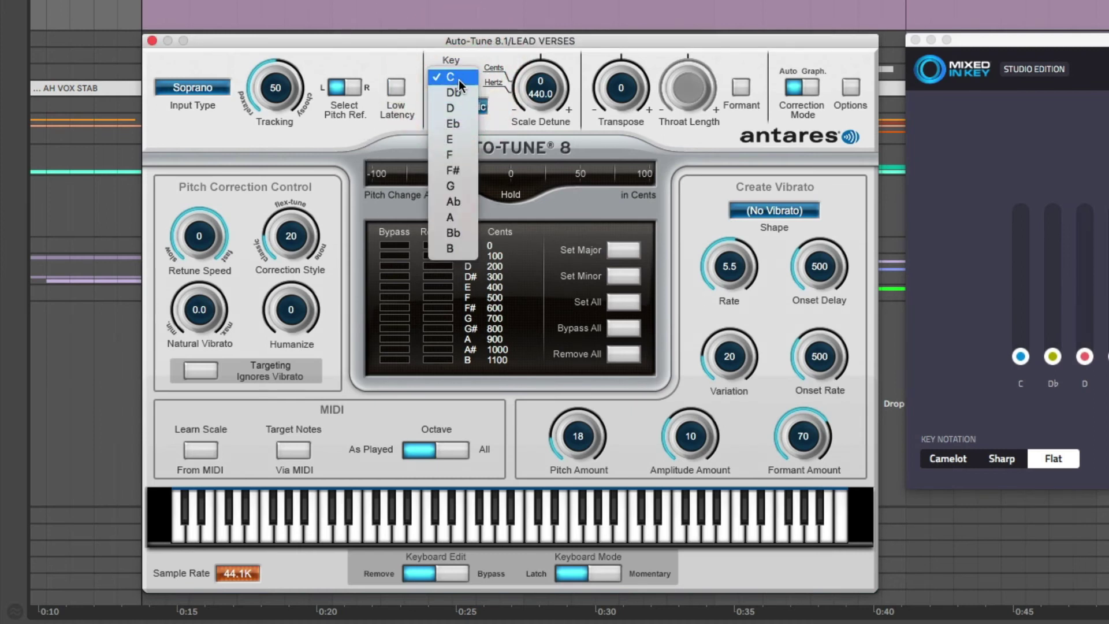
left_click(459, 78)
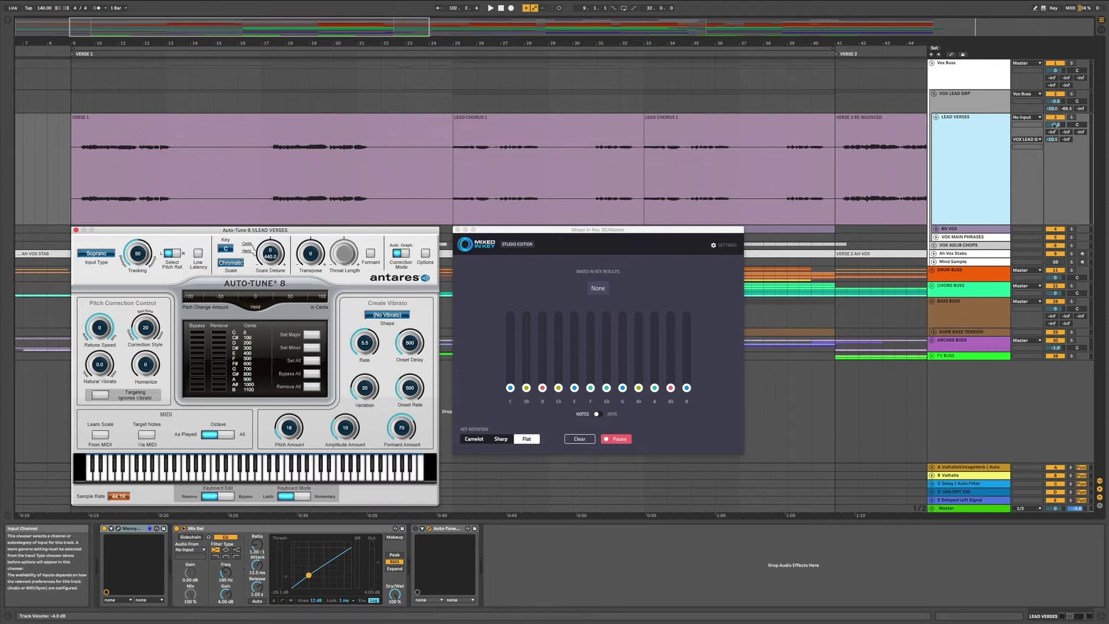
Solo and play LEAD VERSES, then set Auto-Tune to Minor scale, key D#, and replay
left_click(1072, 119)
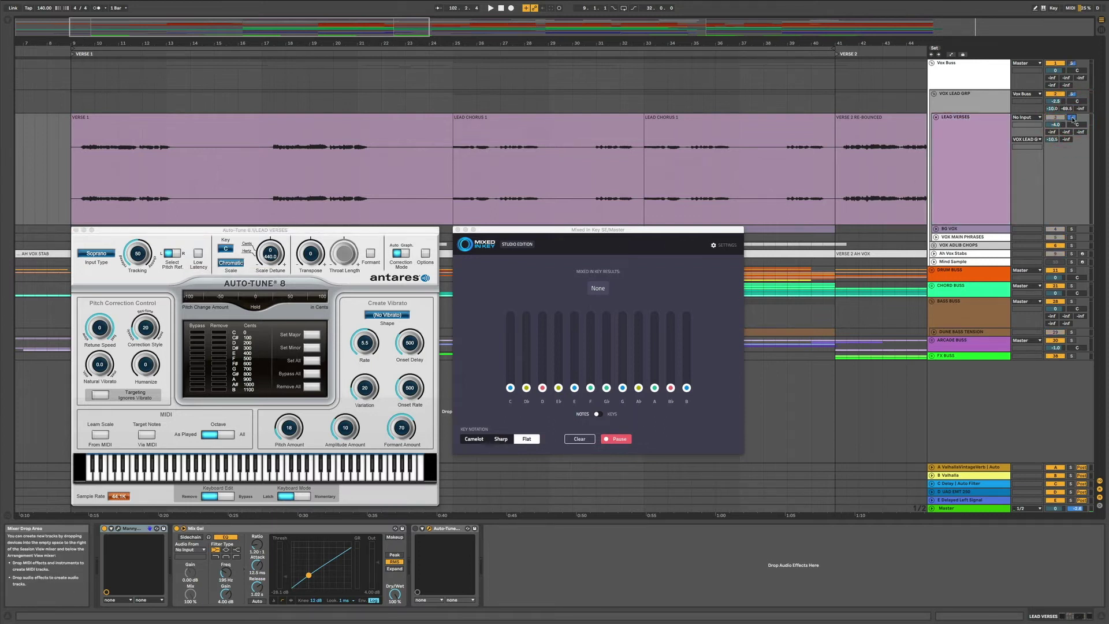
key("space")
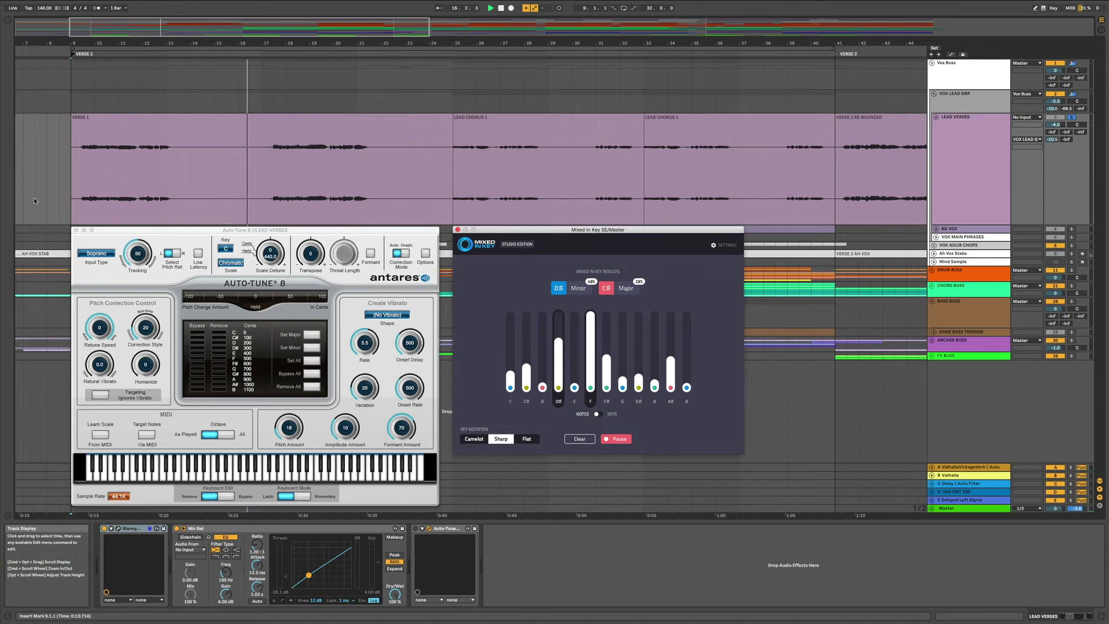
left_click(230, 264)
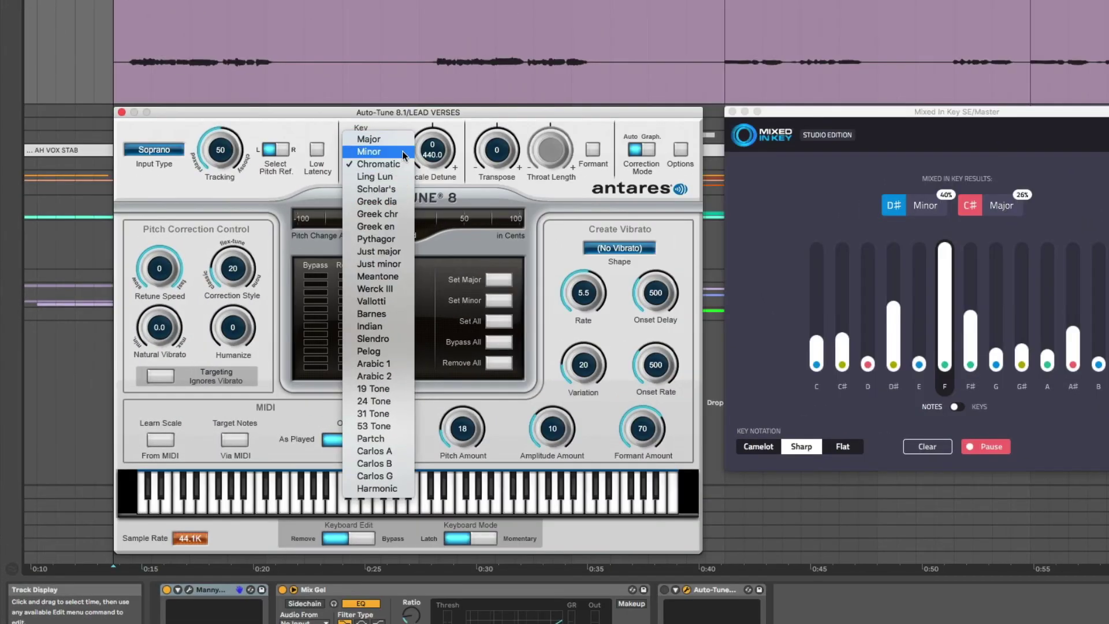
left_click(403, 153)
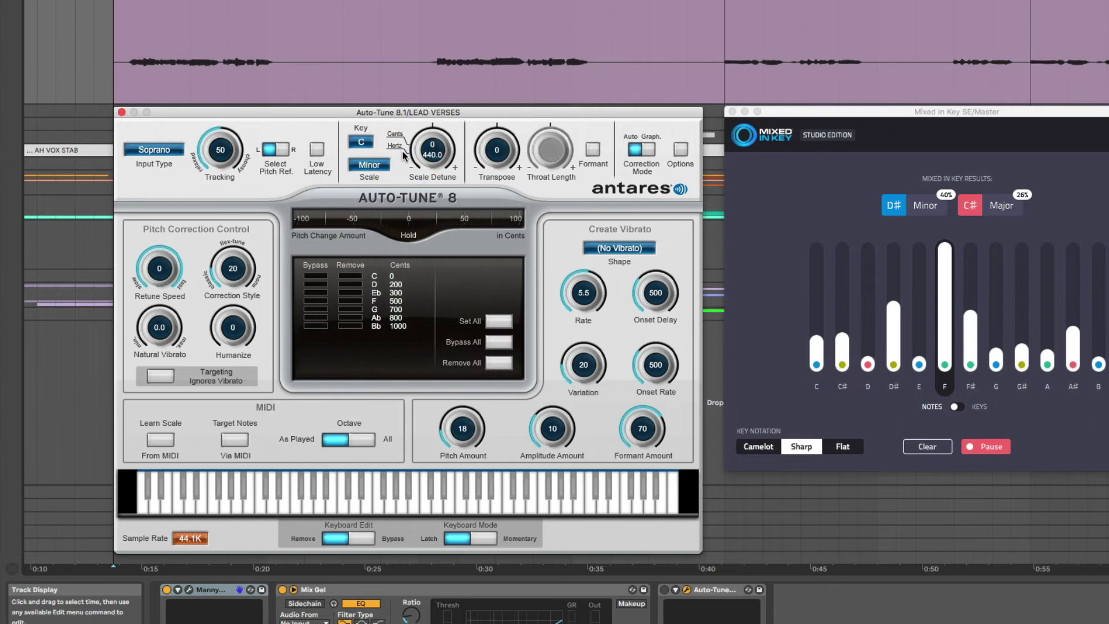
left_click(365, 151)
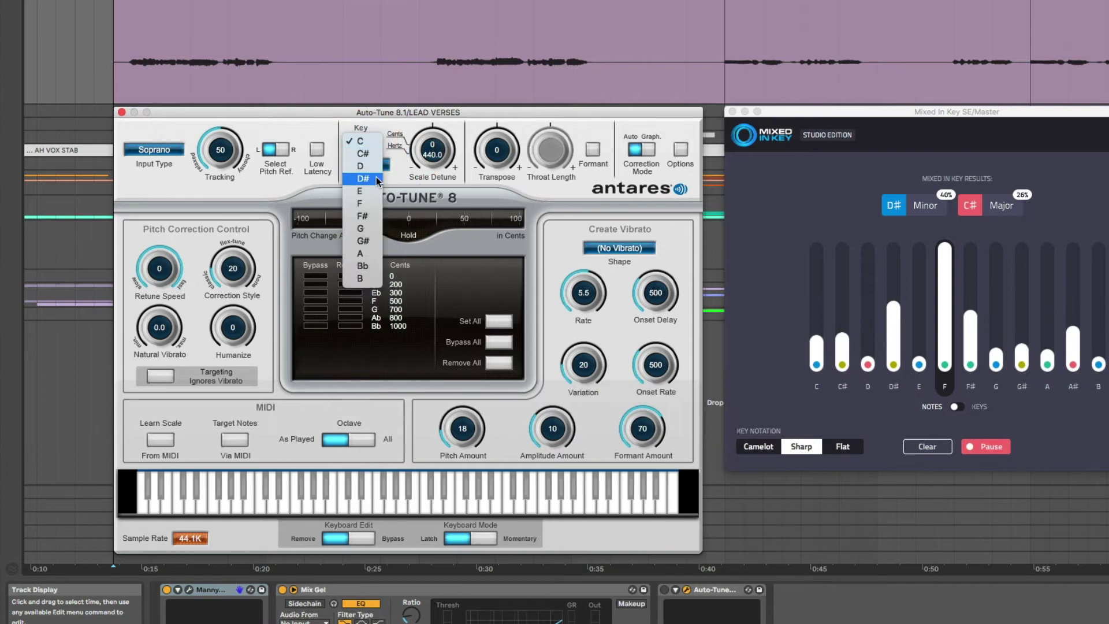
left_click(376, 177)
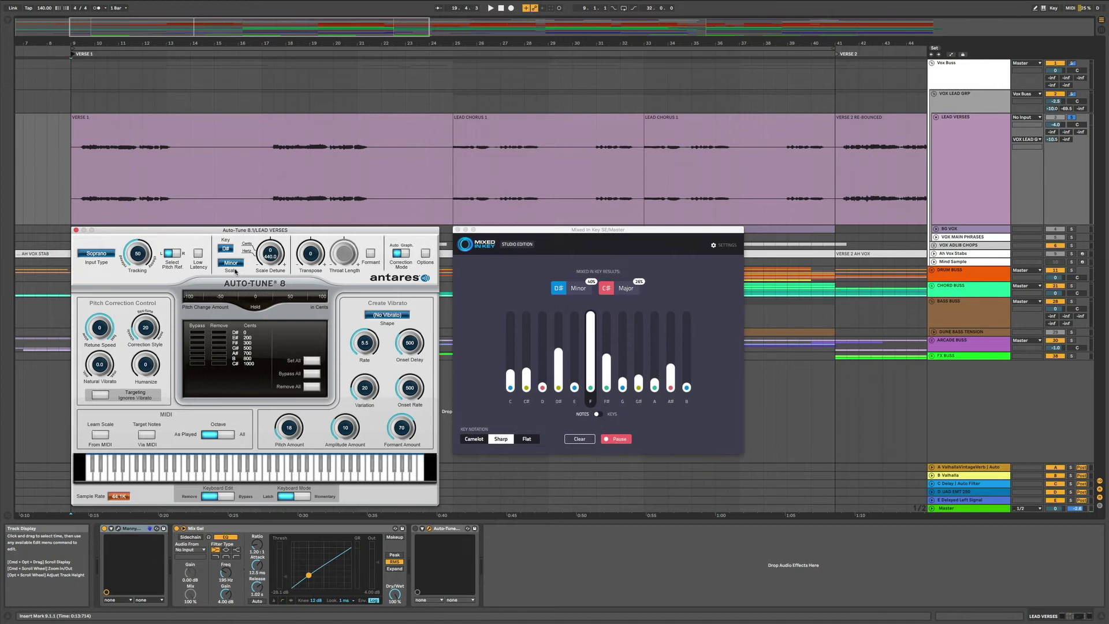
key("space")
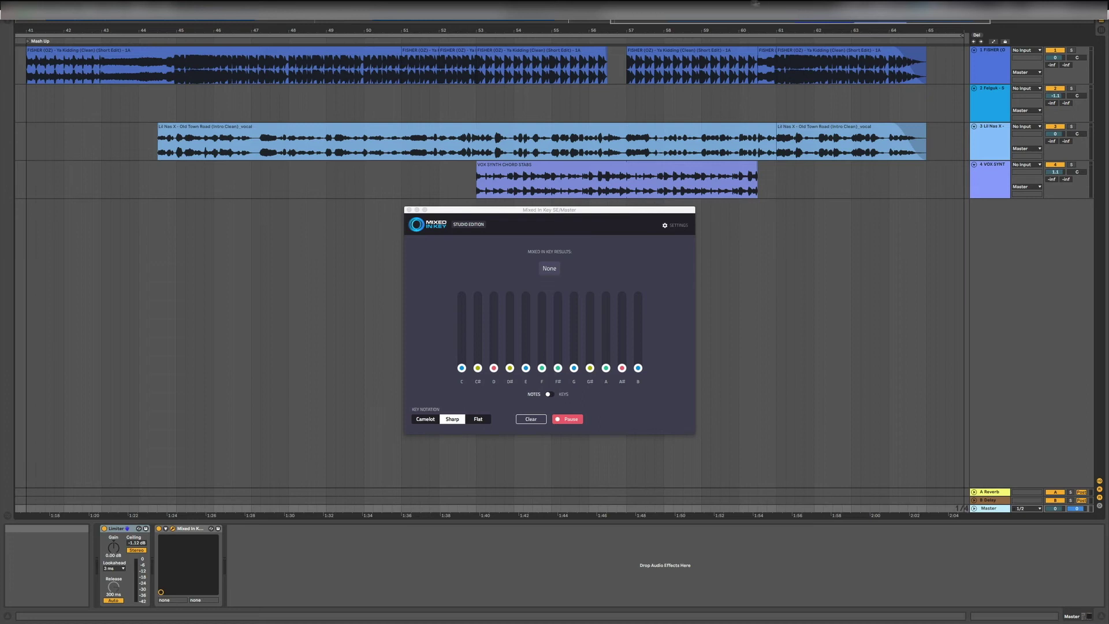
Select the first FISHER clip in the Mash Up arrangement
left_click(202, 55)
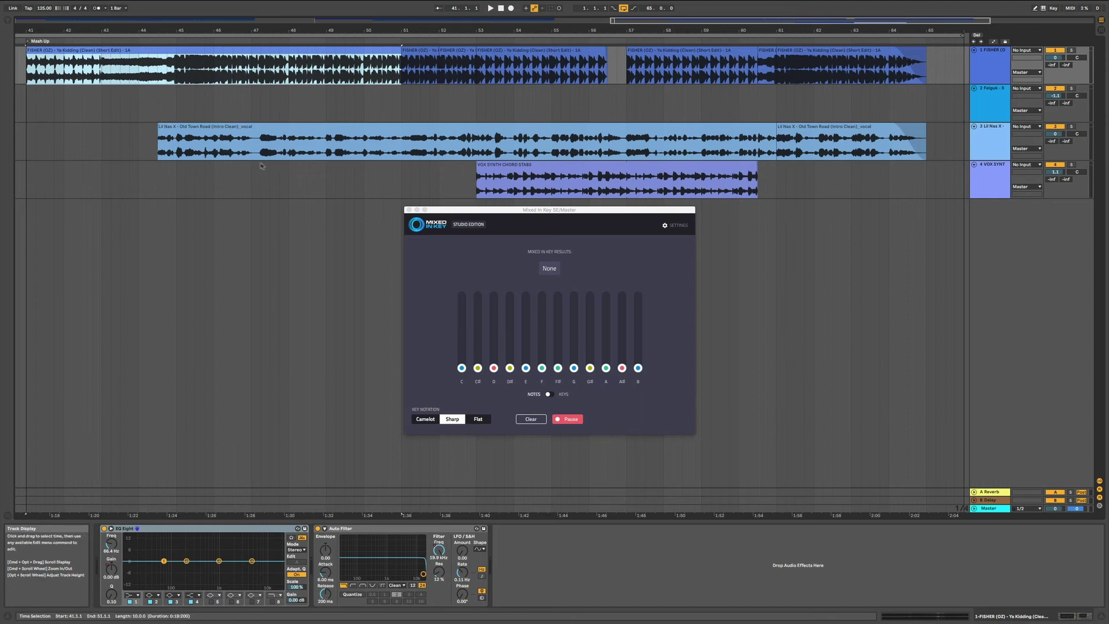
Solo and play the Lil Nas X vocal clip so the plugin reads G# Minor
left_click(1072, 127)
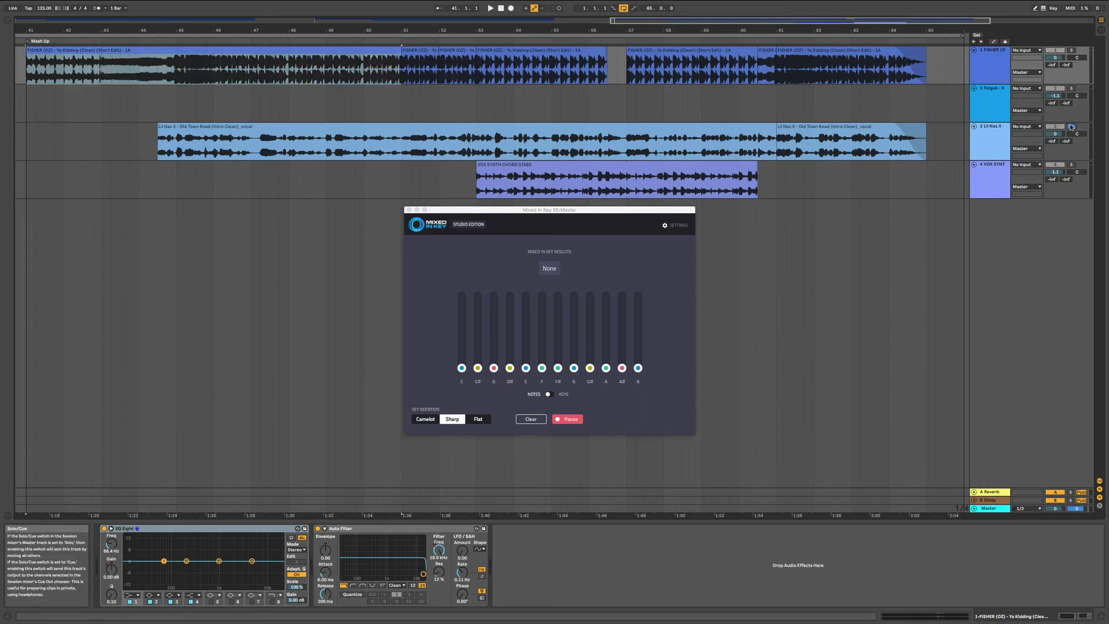
left_click(442, 126)
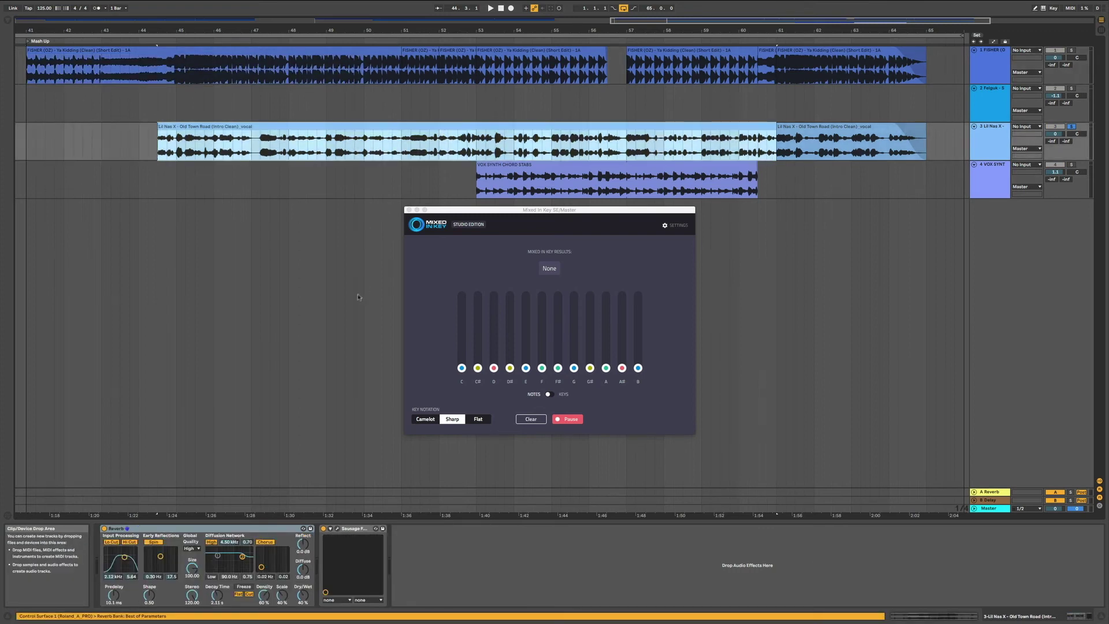
key("space")
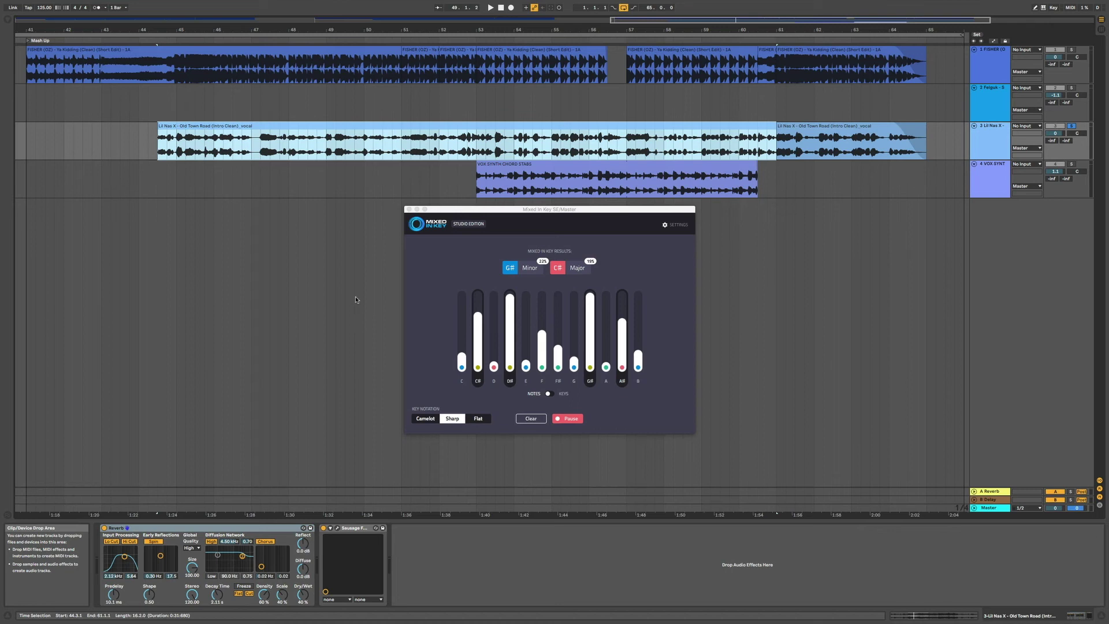
left_click(528, 418)
Play the VOX SYNTH CHORD STABS clip and restart detection after clearing, yielding G# Minor
left_click(519, 164)
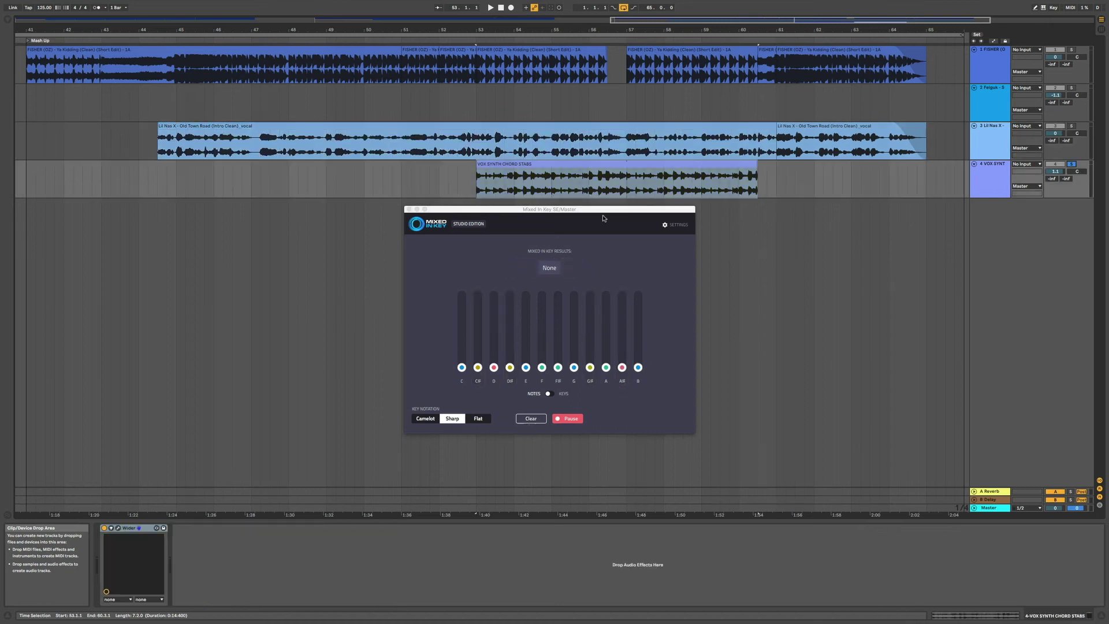
key("space")
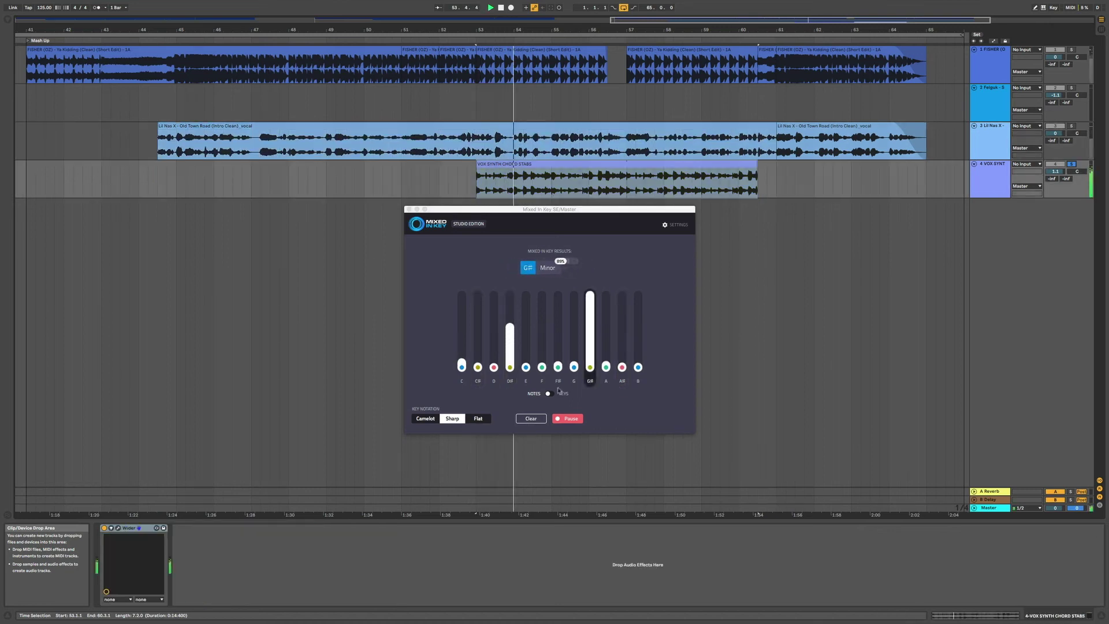
left_click(536, 418)
left_click(28, 40)
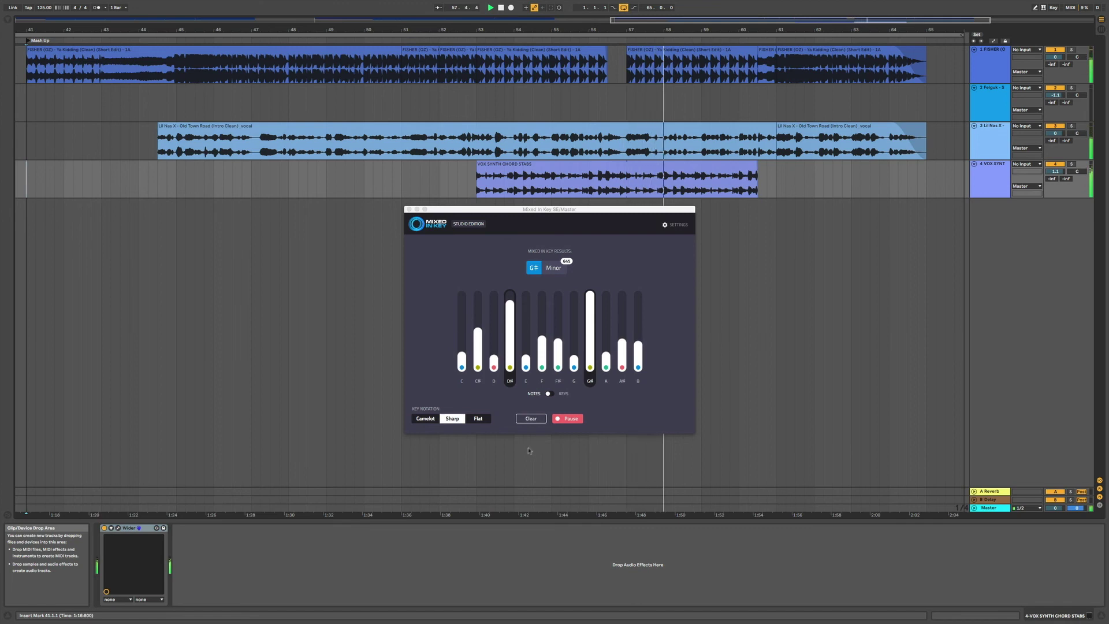
key("a")
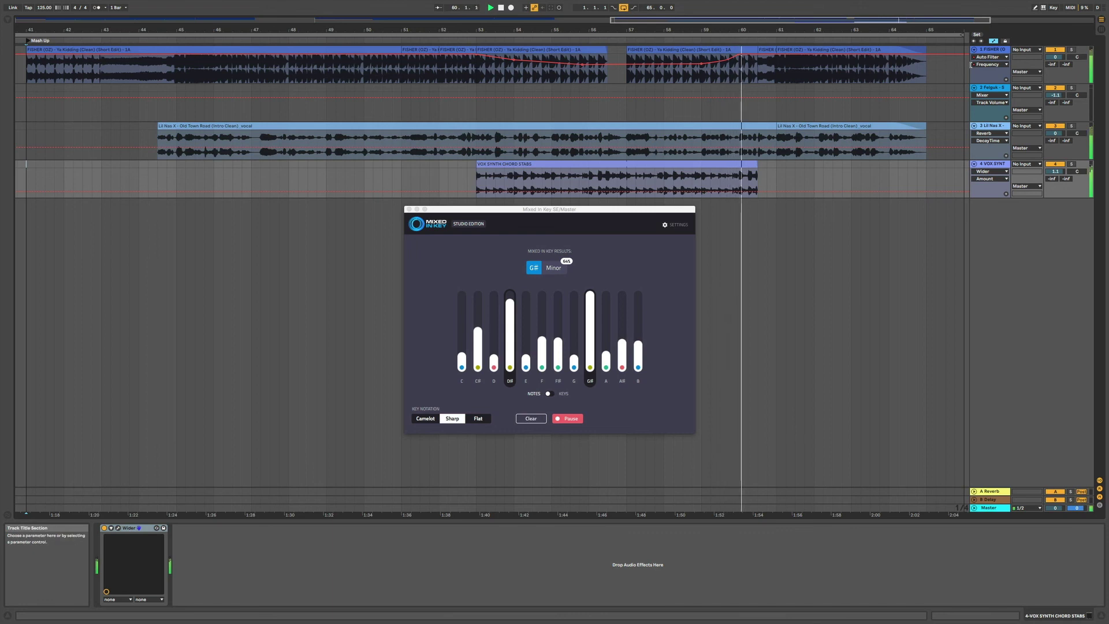
key("a")
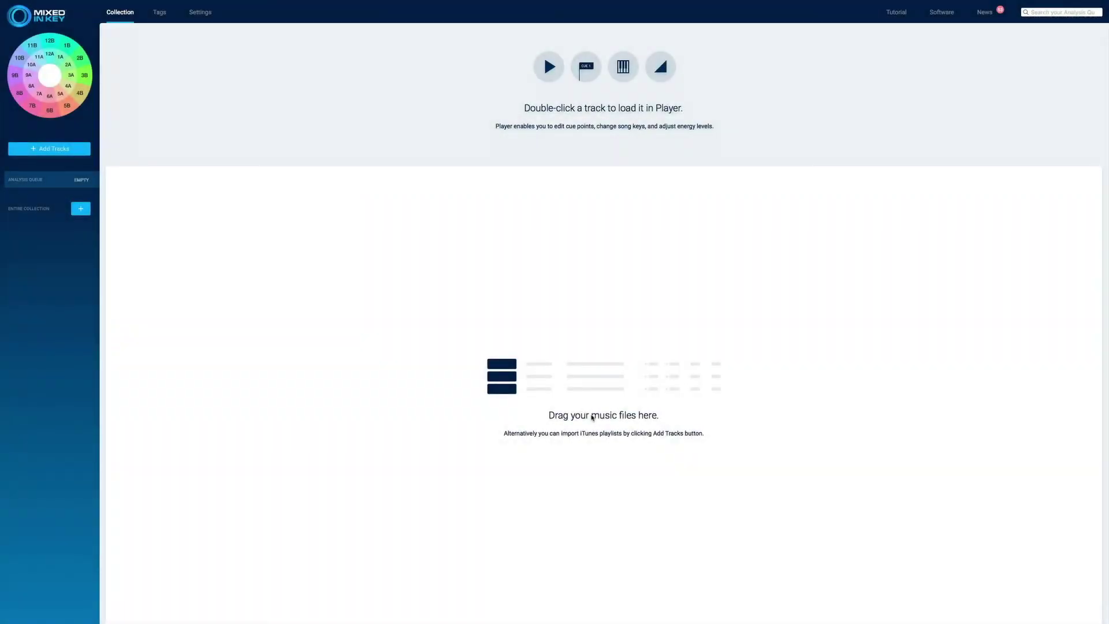
left_click(81, 209)
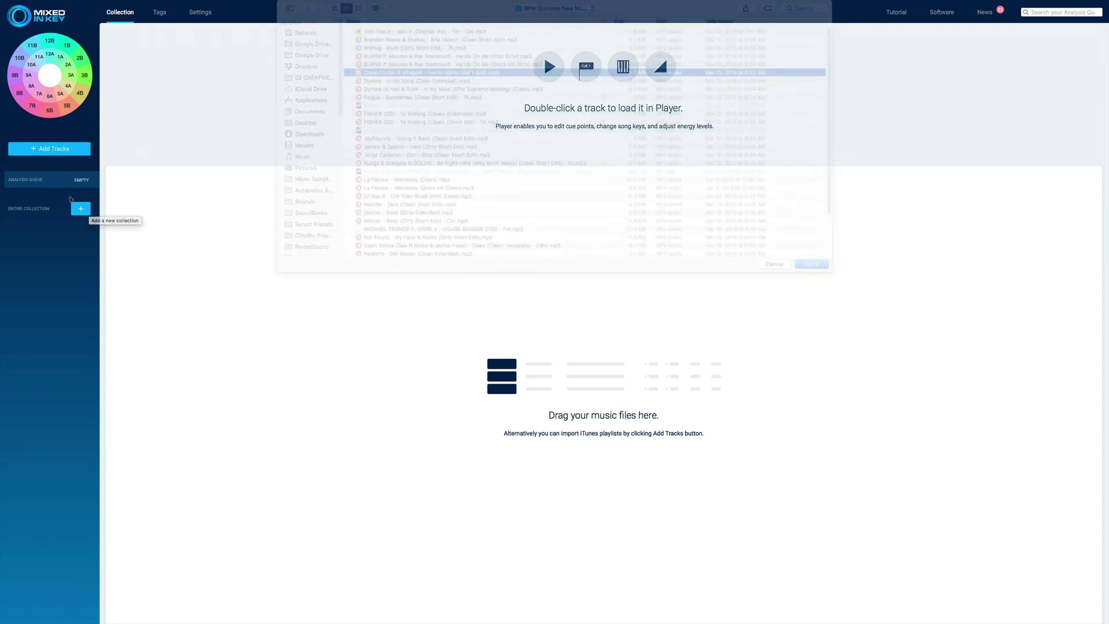
key("super+a")
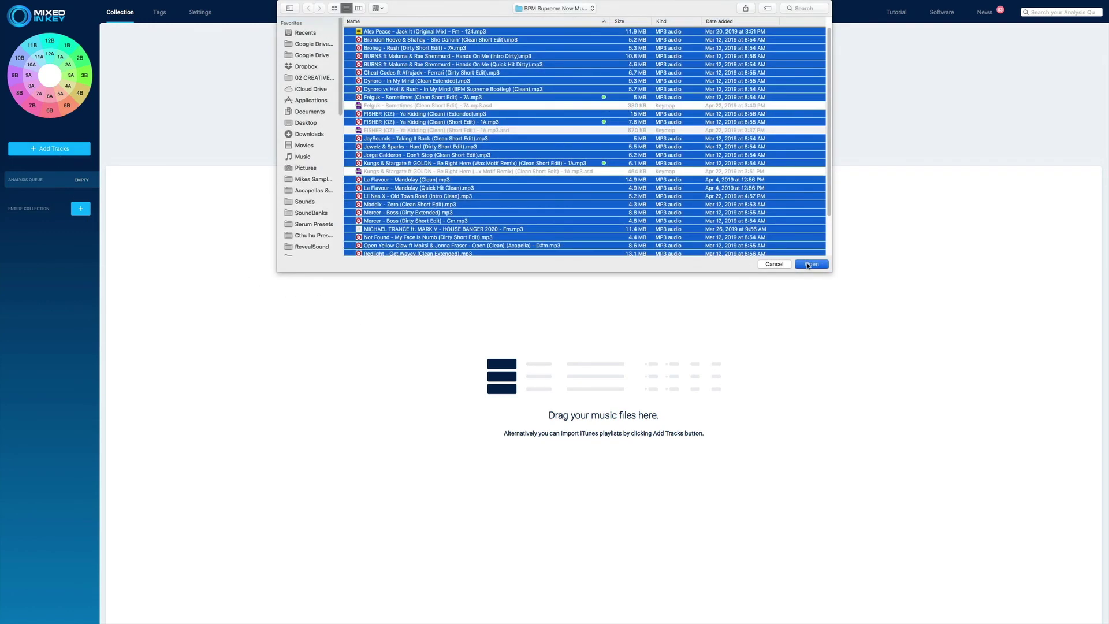
left_click(810, 264)
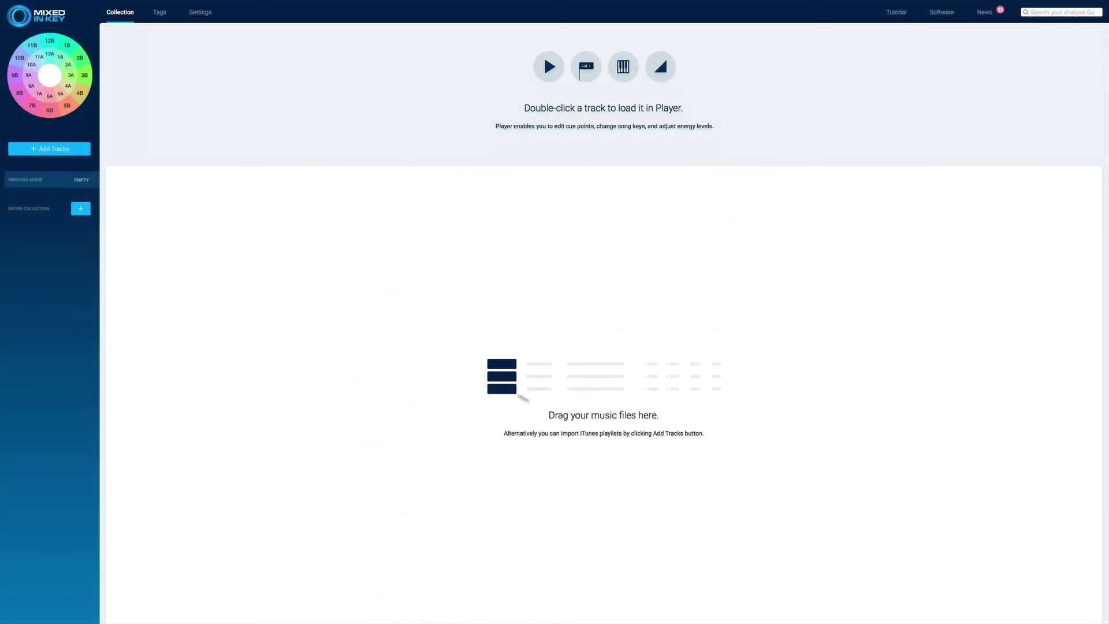
Import all 31 MP3 files from the music folder for key analysis
left_click(49, 148)
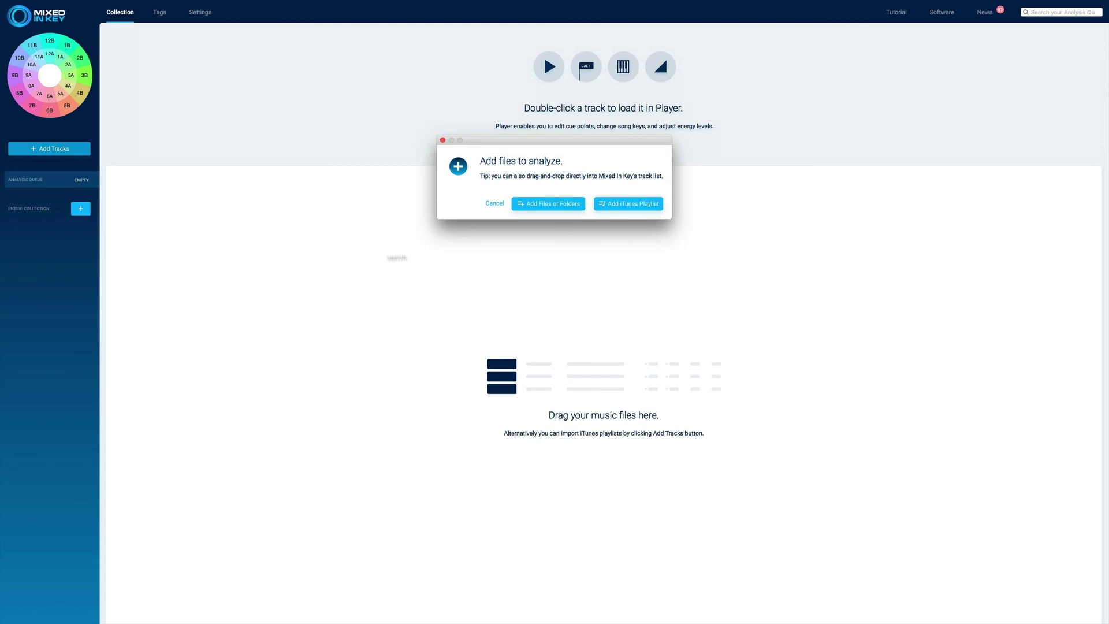
left_click(579, 207)
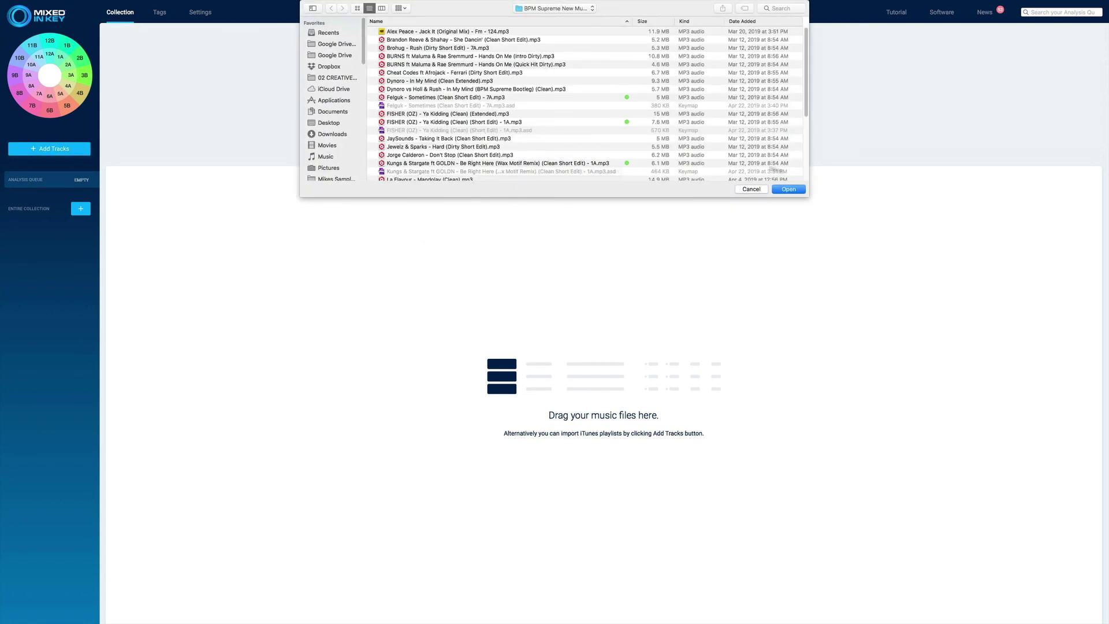
left_click_drag(808, 194, 831, 271)
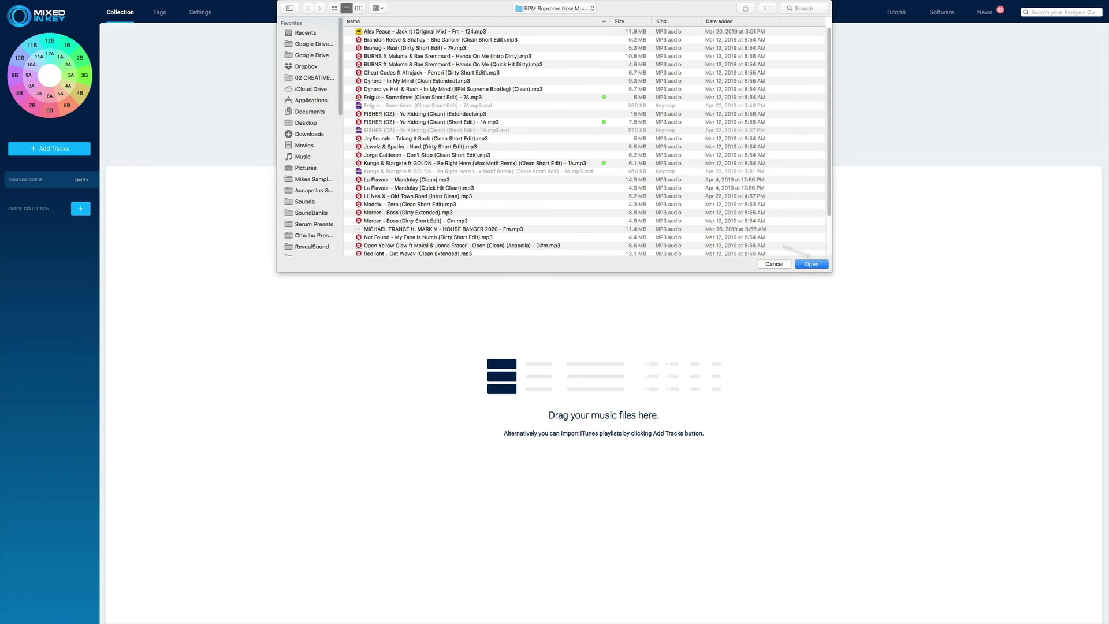
left_click(472, 73)
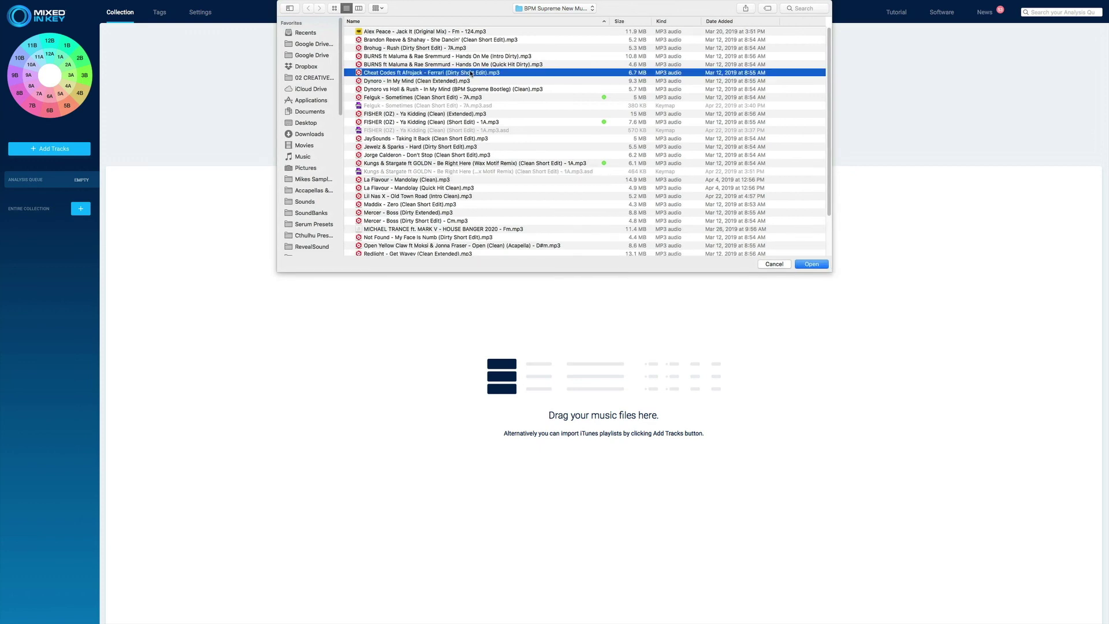
key("super+a")
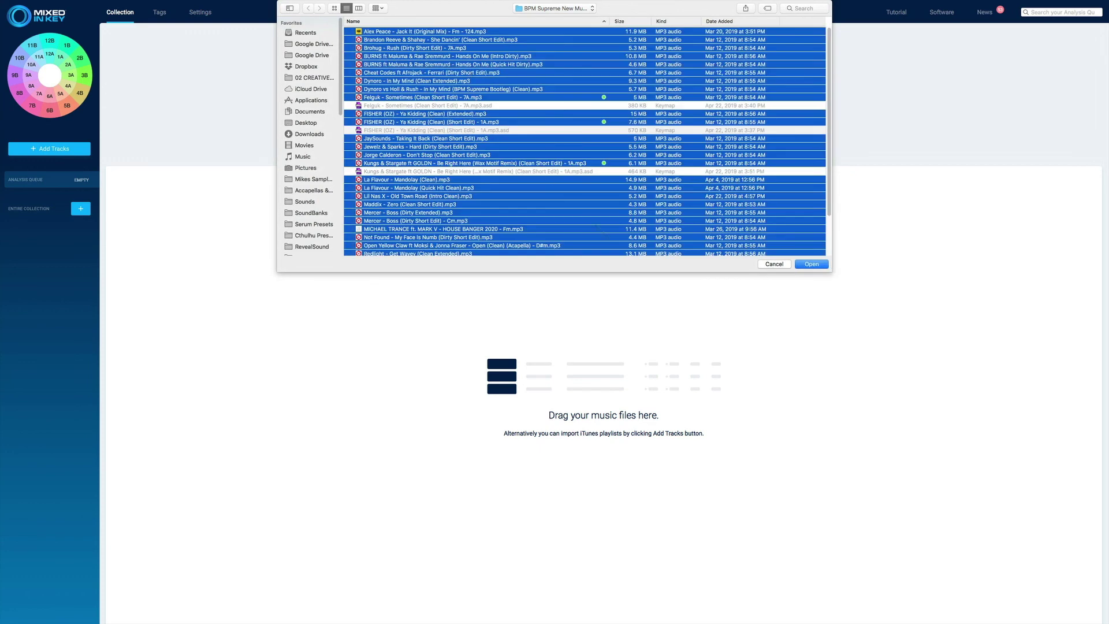
left_click(810, 264)
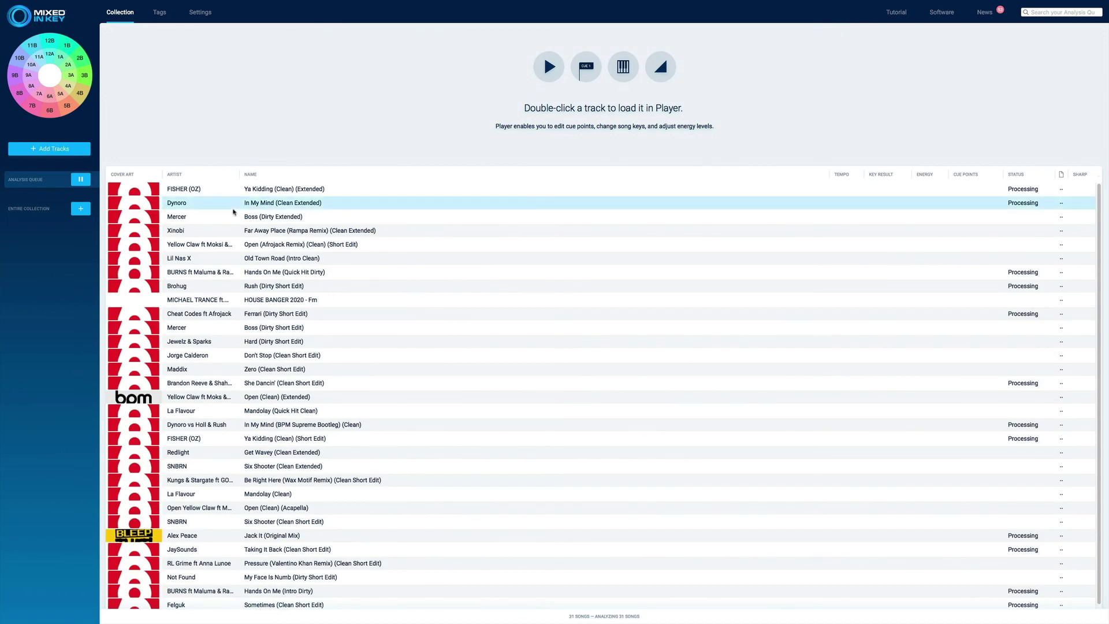
Play Dynoro – In My Mind, then select the Mercer Boss and FISHER Ya Kidding tracks
double_click(232, 207)
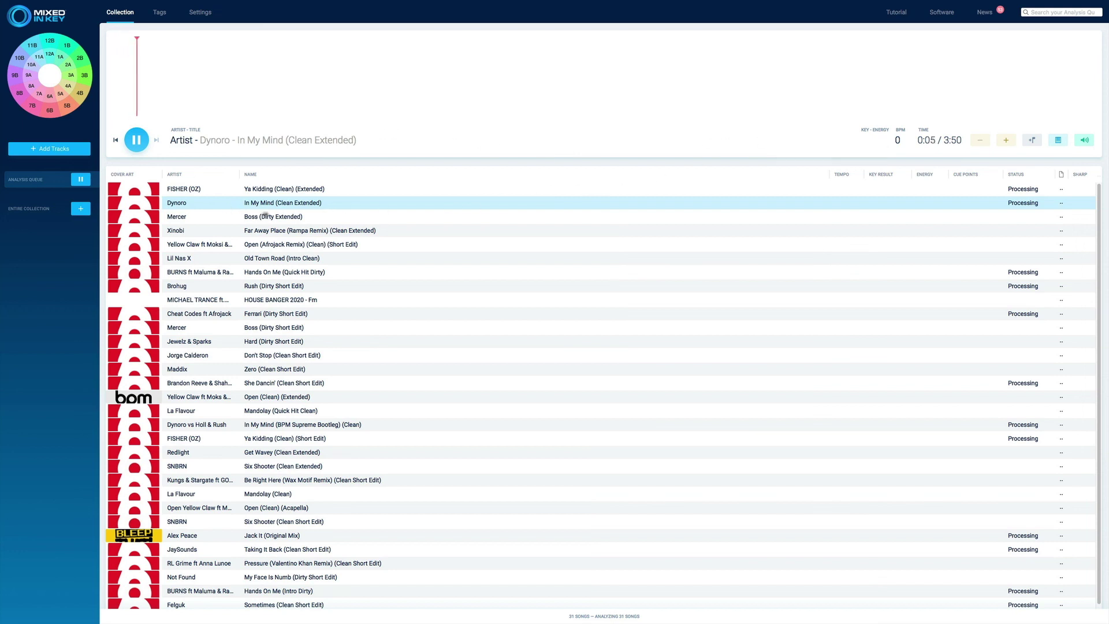
left_click(229, 222)
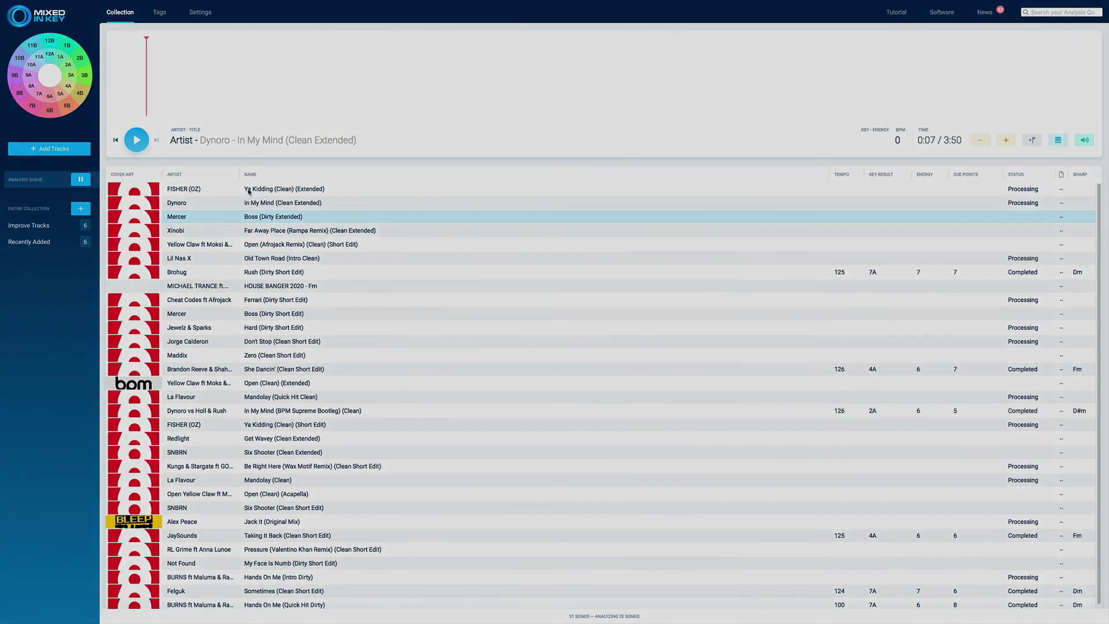
left_click(249, 192)
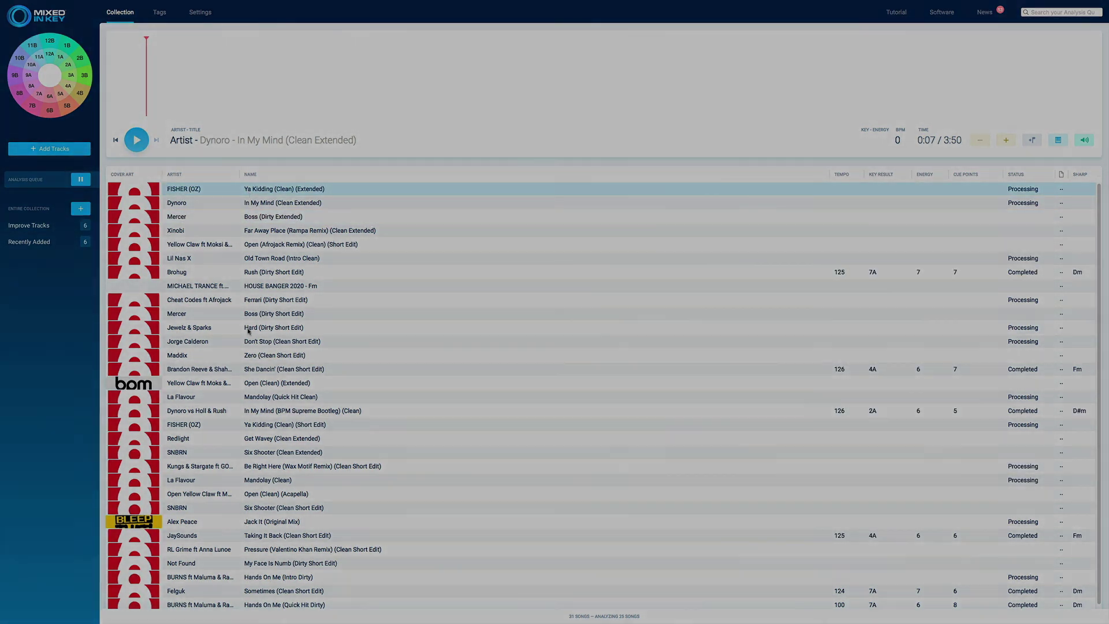